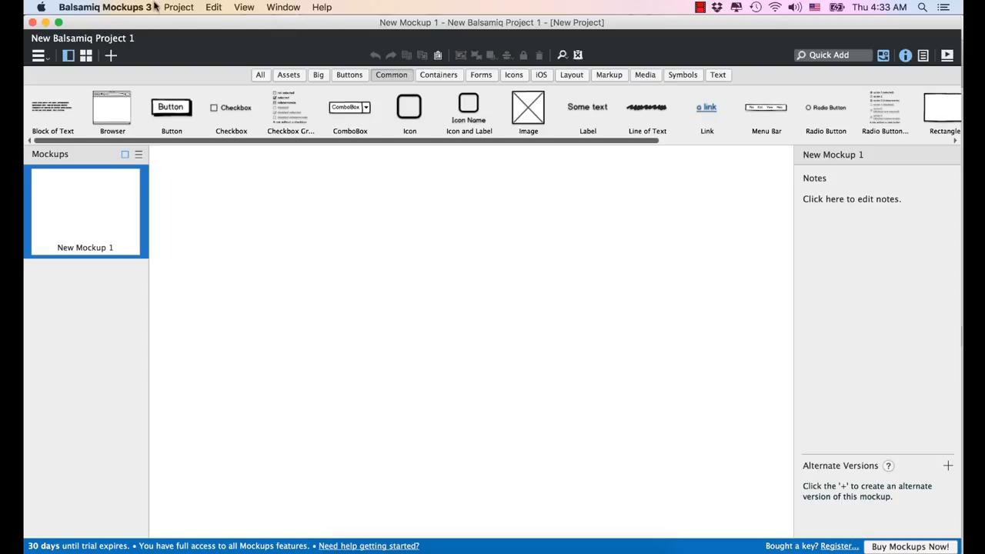
left_click(243, 10)
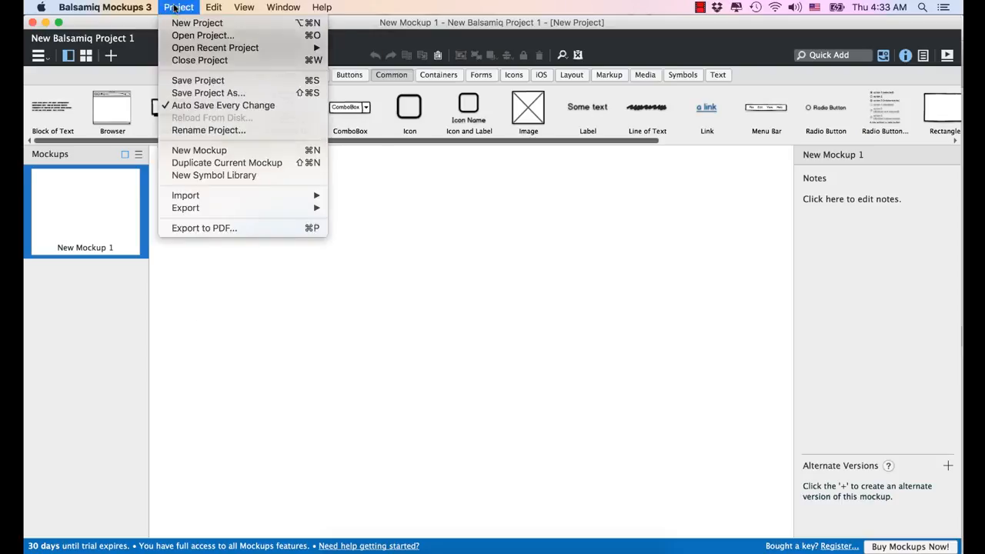
left_click(175, 9)
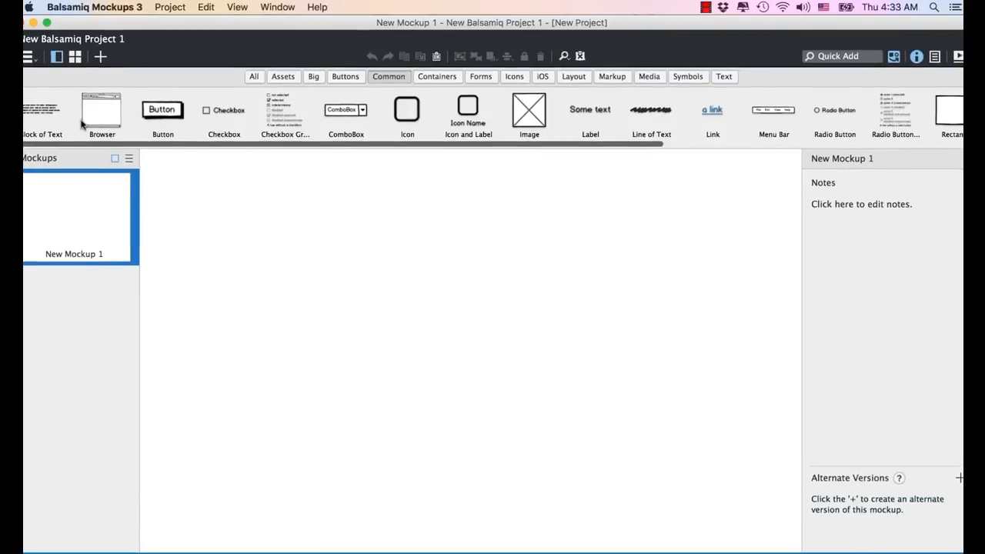
- Browse the UI library's control categories from All through Assets, Big, Buttons, Common and Containers to Forms
left_click(246, 80)
left_click(274, 79)
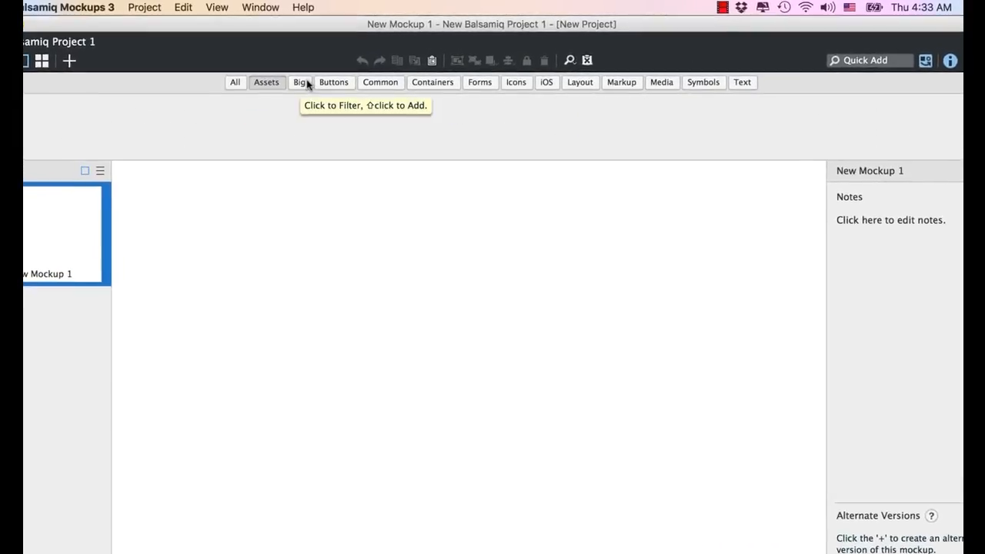
left_click(302, 83)
left_click(332, 82)
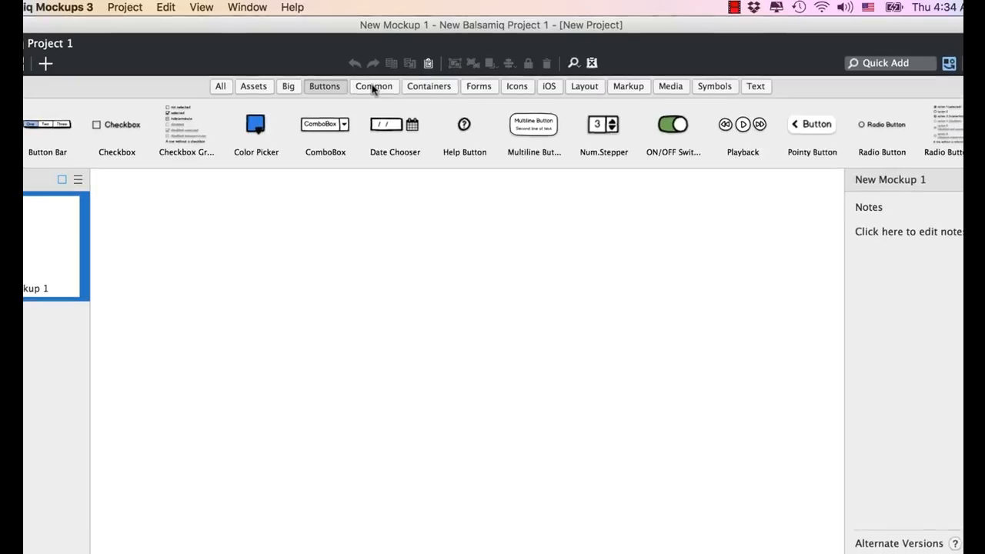
left_click(373, 87)
left_click(429, 87)
left_click(479, 86)
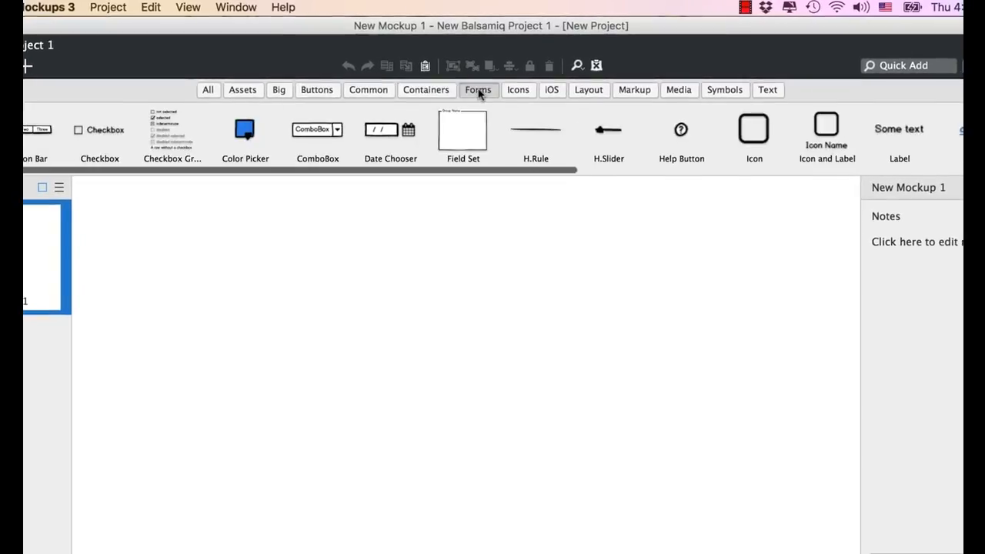
- Hide the UI library and show it again
left_click(184, 8)
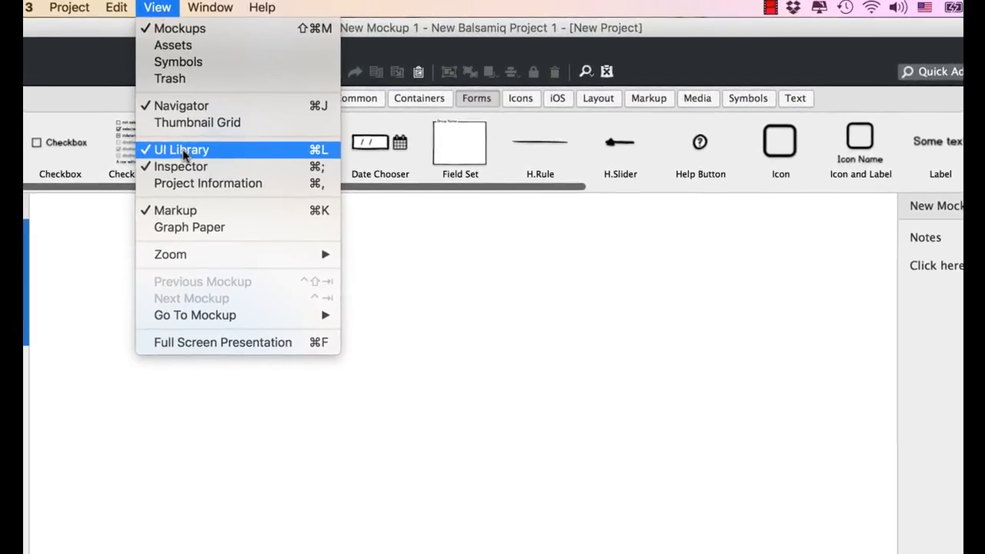
left_click(182, 150)
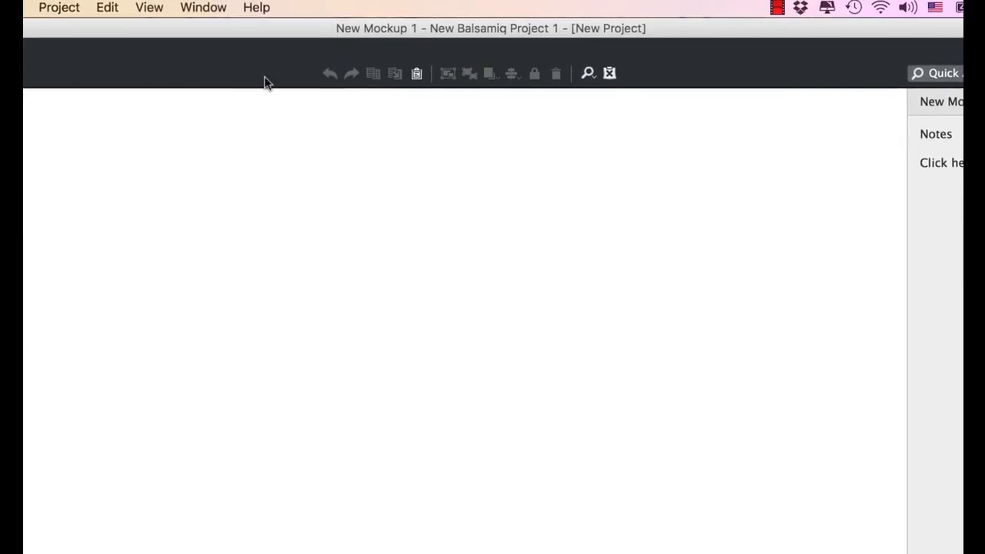
left_click(145, 9)
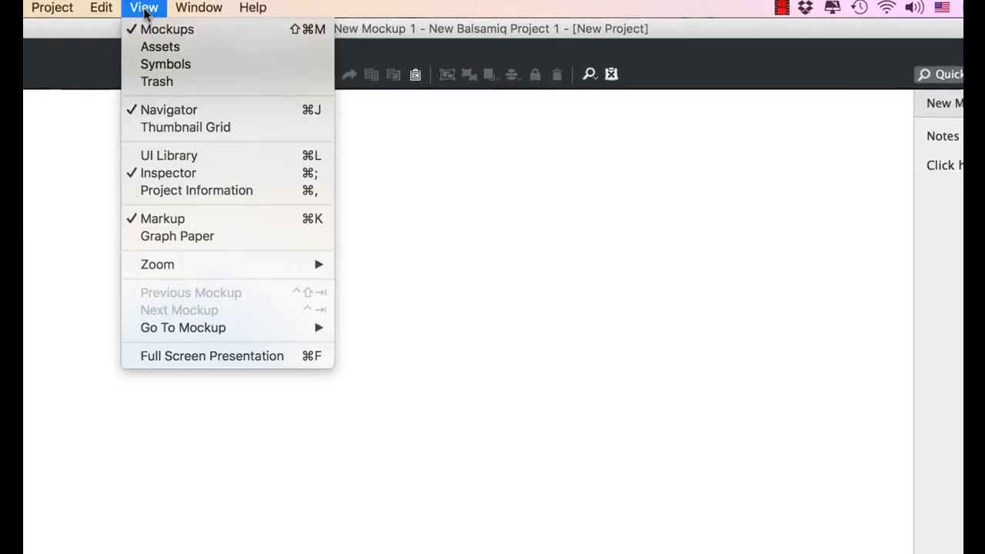
left_click(233, 162)
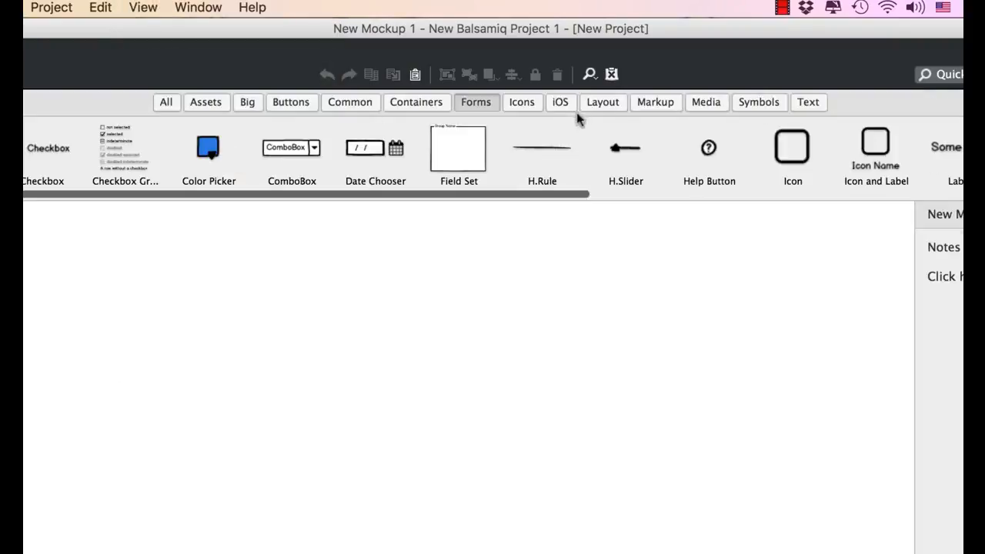
- Browse the Icons, iOS, Layout and Media control categories in the UI library, ending on Layout
left_click(523, 100)
left_click(562, 101)
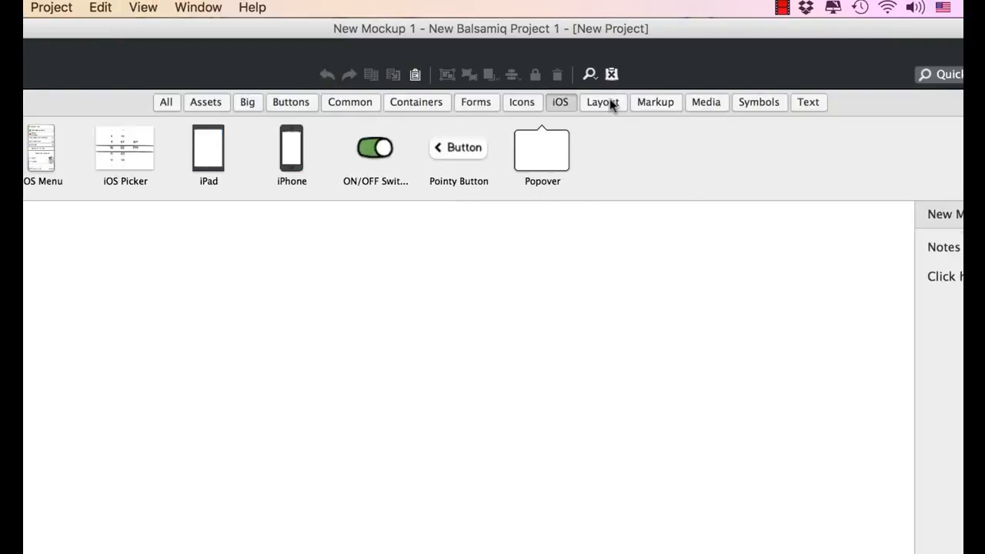
left_click(608, 102)
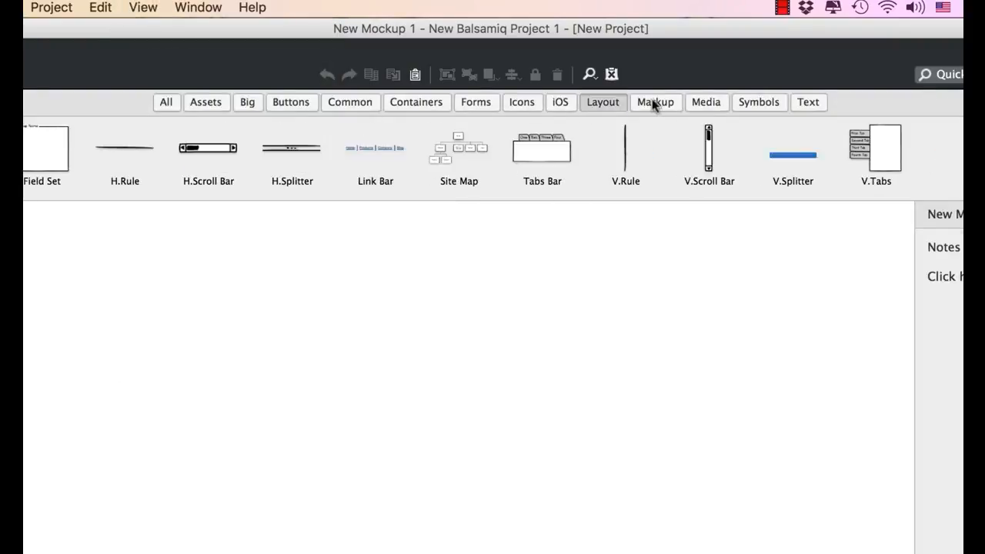
left_click(708, 102)
left_click(609, 102)
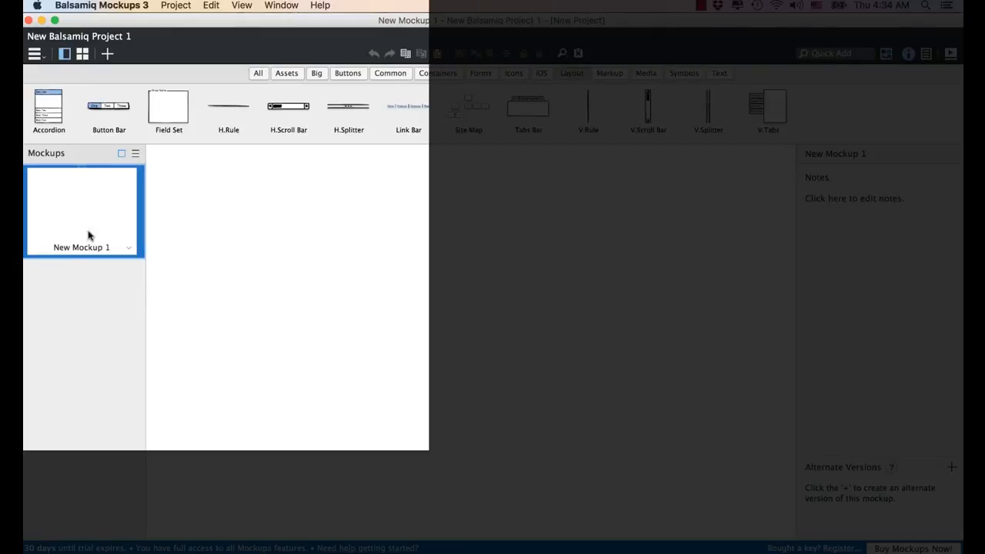
- Add a second blank mockup to the project
left_click(370, 249)
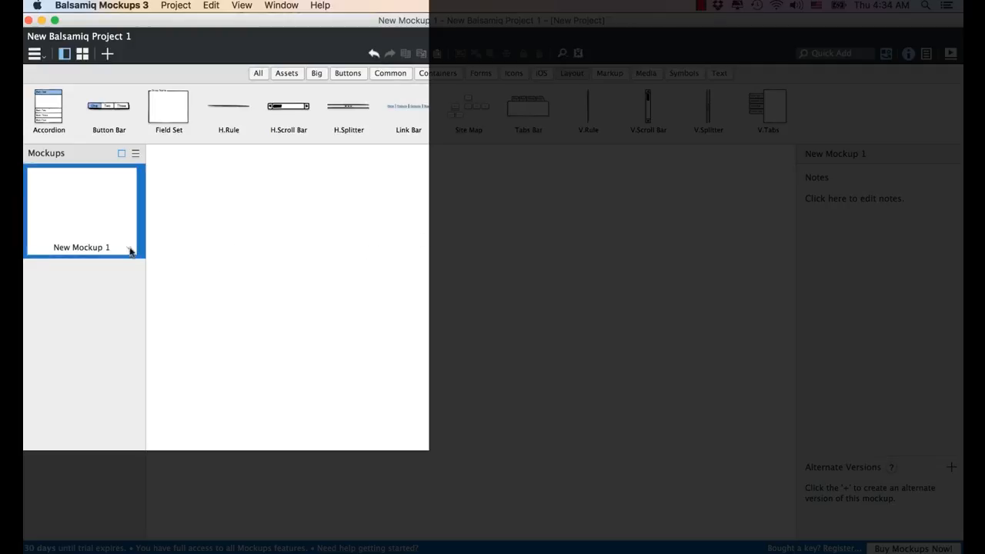
left_click(174, 7)
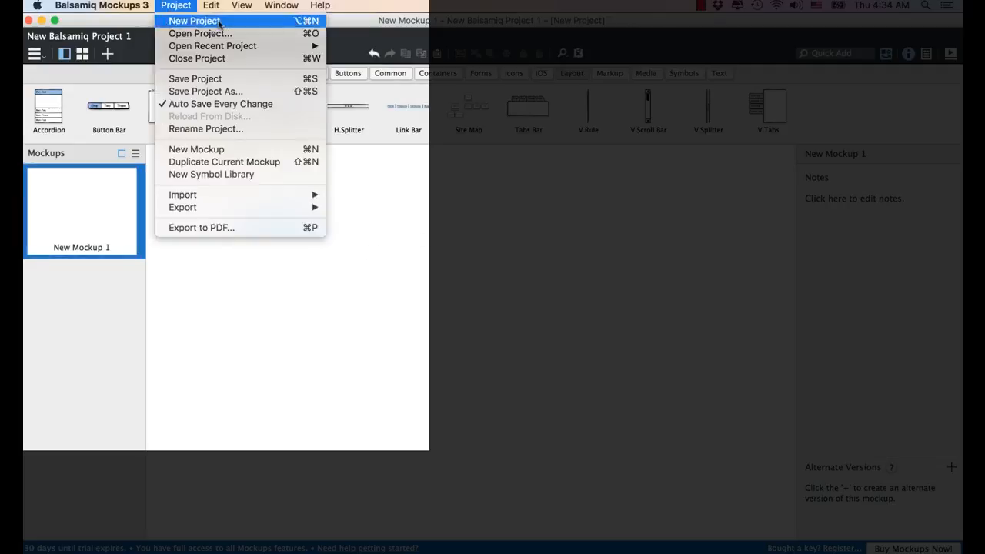
left_click(109, 54)
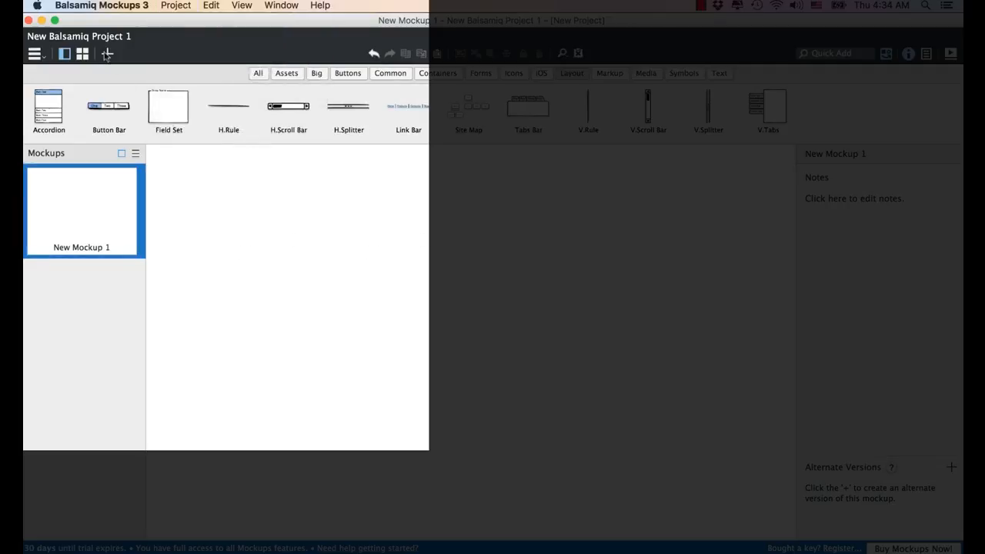
left_click(109, 55)
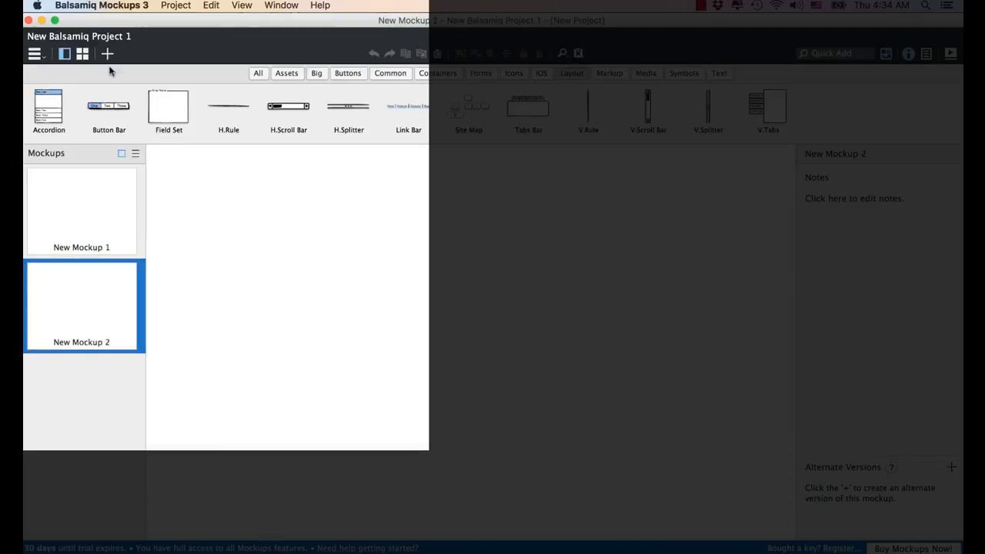
- In the first mockup, add an iPhone control from the iOS category and move it to about X 317, Y 16
left_click(98, 200)
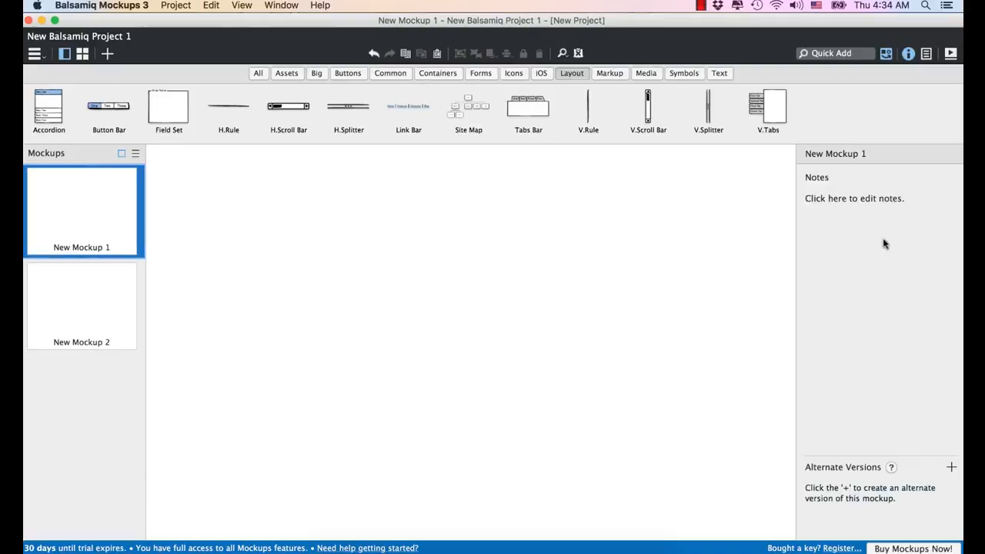
left_click(956, 210)
left_click(521, 245)
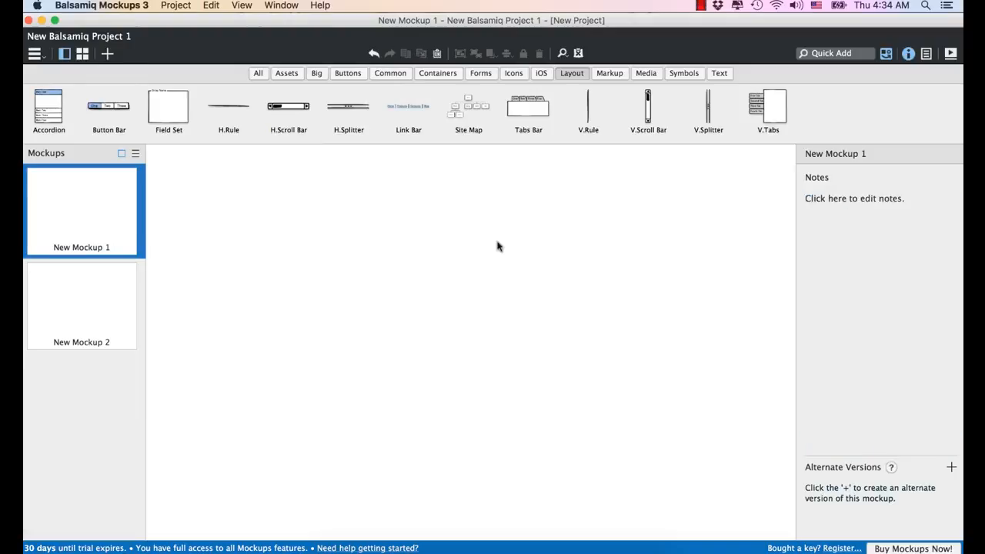
left_click(541, 73)
left_click(350, 110)
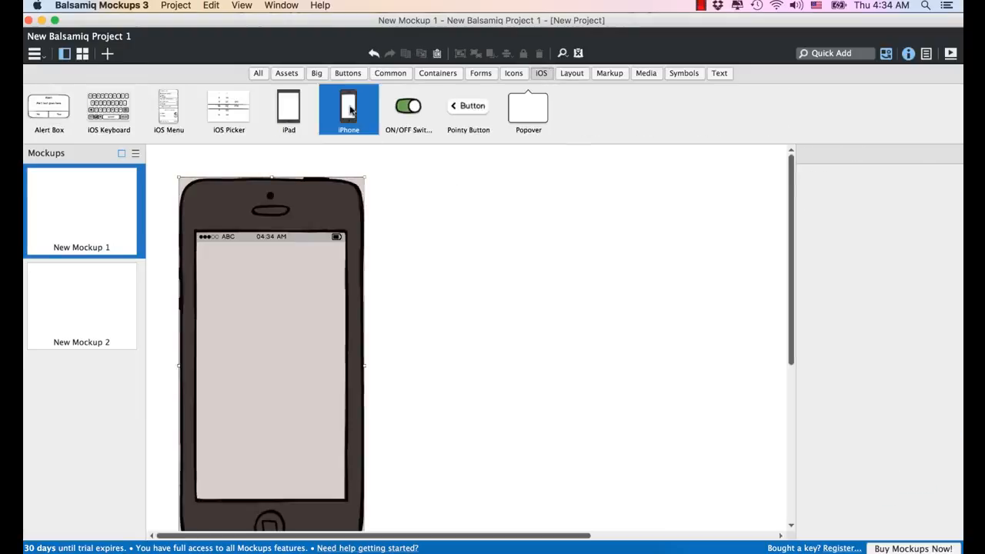
left_click_drag(311, 209, 506, 189)
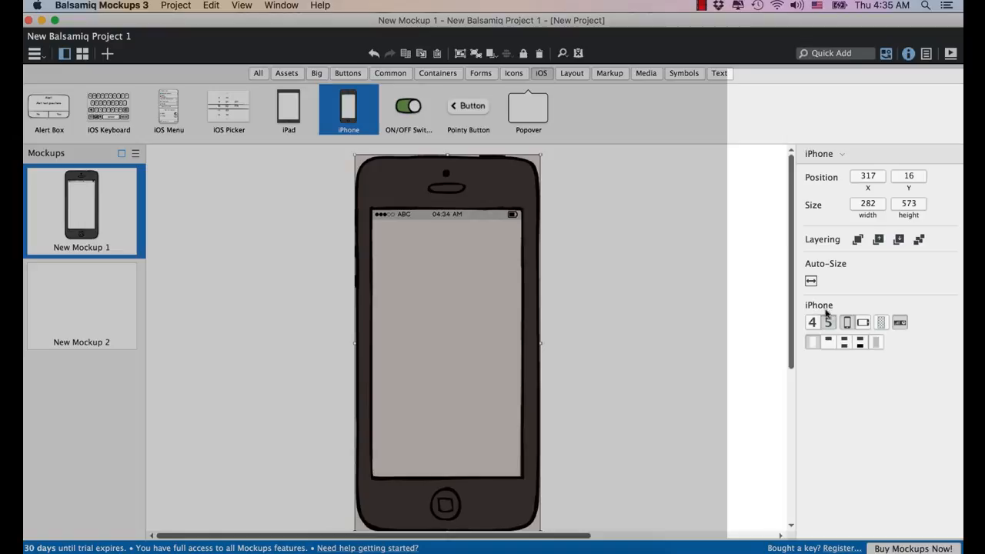
- Try the iPhone in landscape, turn on its patterned background option, and set the orientation back to portrait
left_click(863, 323)
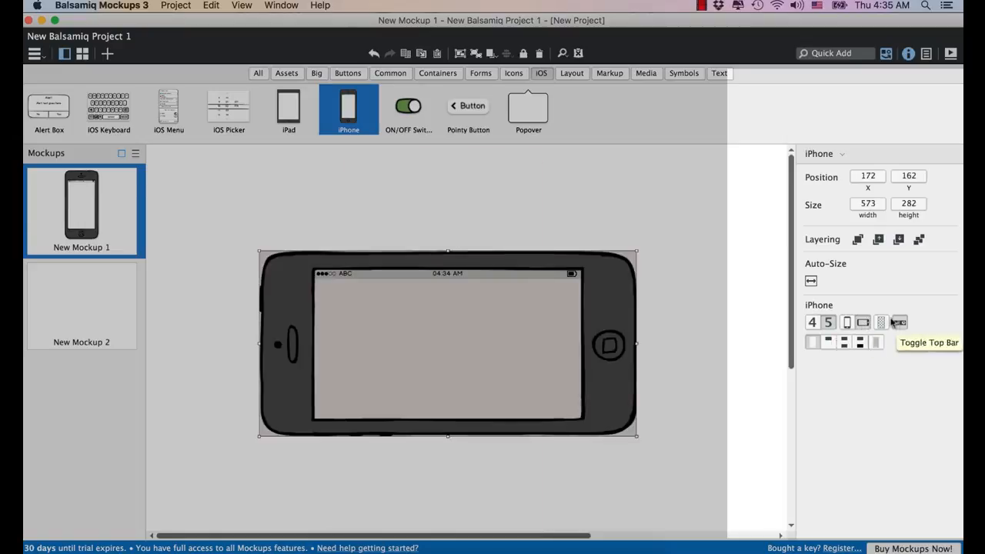
left_click(881, 324)
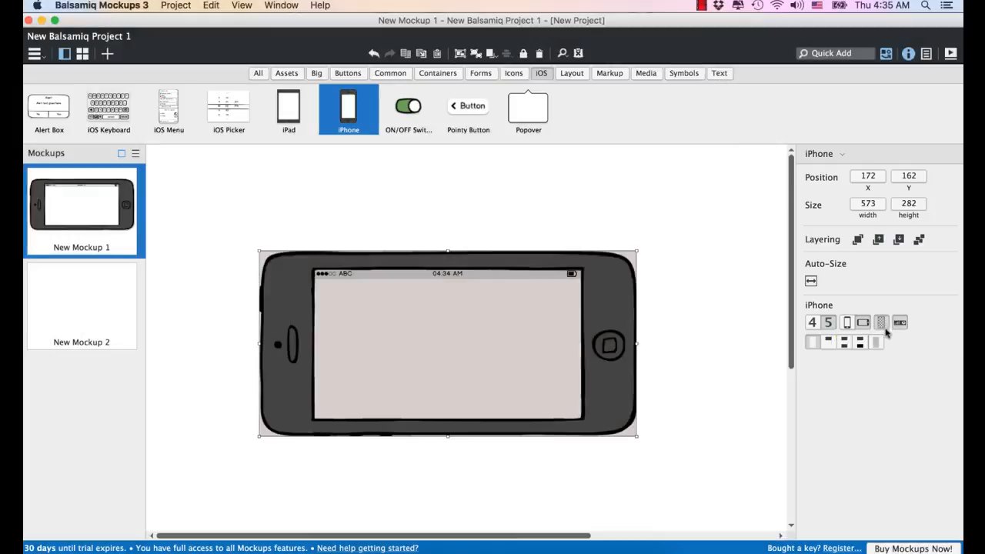
left_click(846, 323)
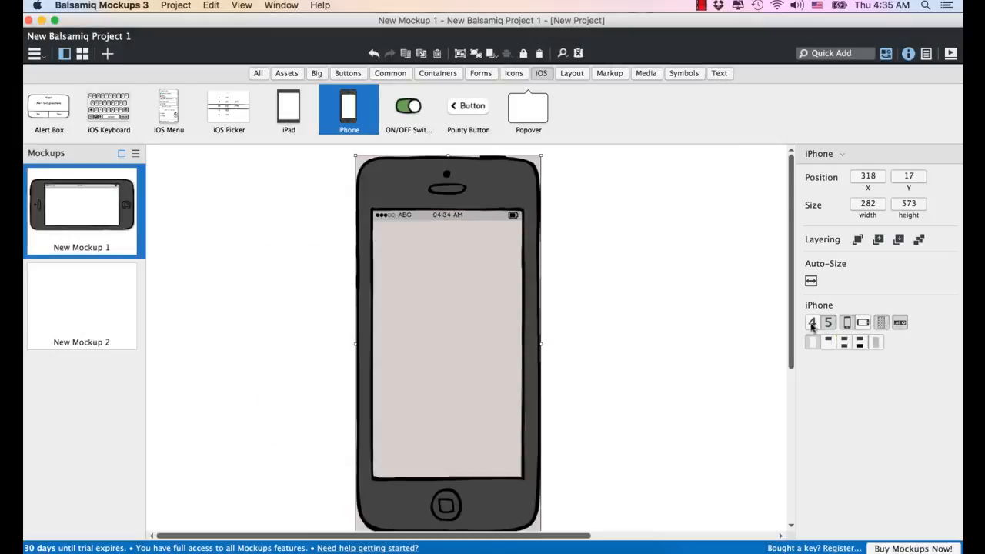
- Switch the iPhone to model 4 and back to 5, and move it to about X 353, Y 12
left_click(811, 324)
left_click(829, 323)
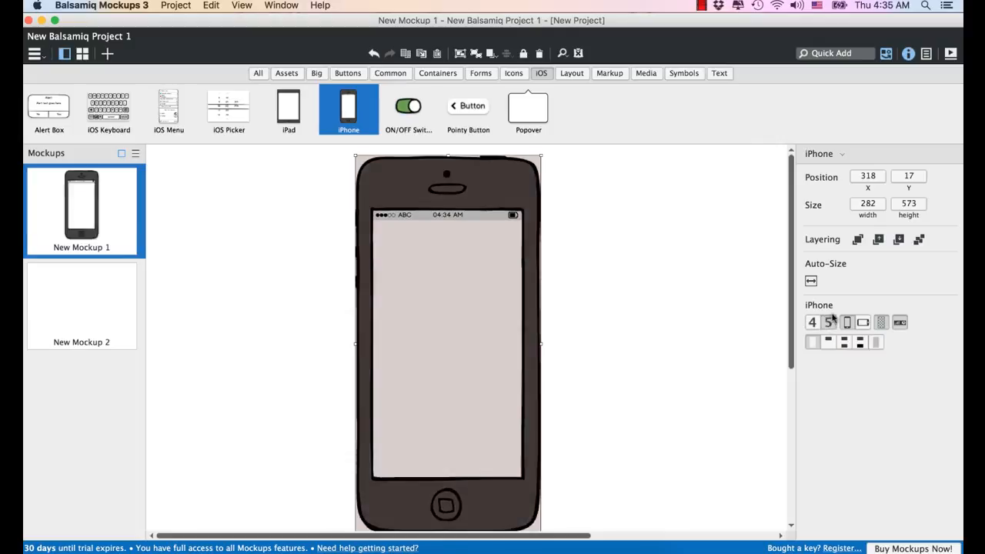
left_click(624, 203)
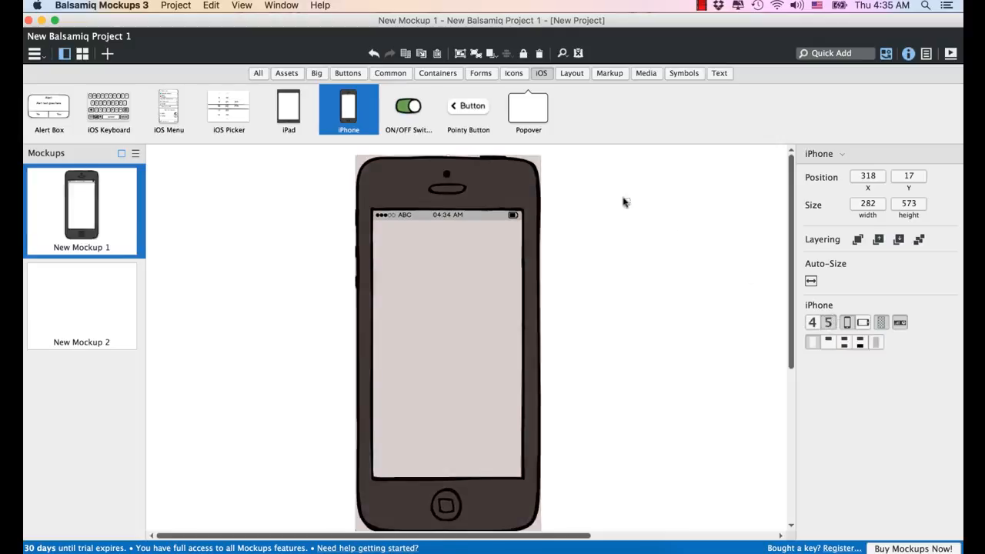
left_click_drag(511, 194, 533, 190)
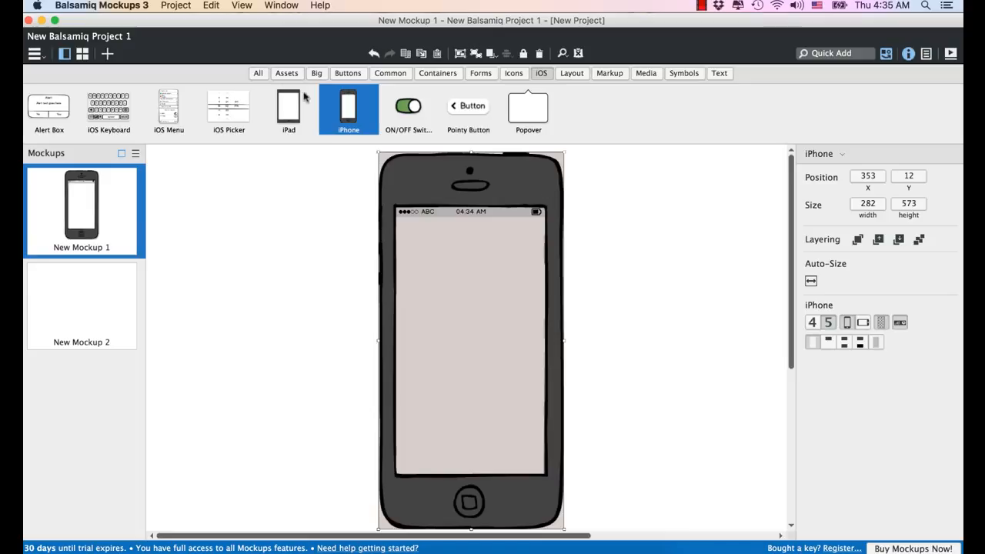
- Place a Pointy Button with its default label on the iPhone's screen at about X 474, Y 206
left_click(255, 76)
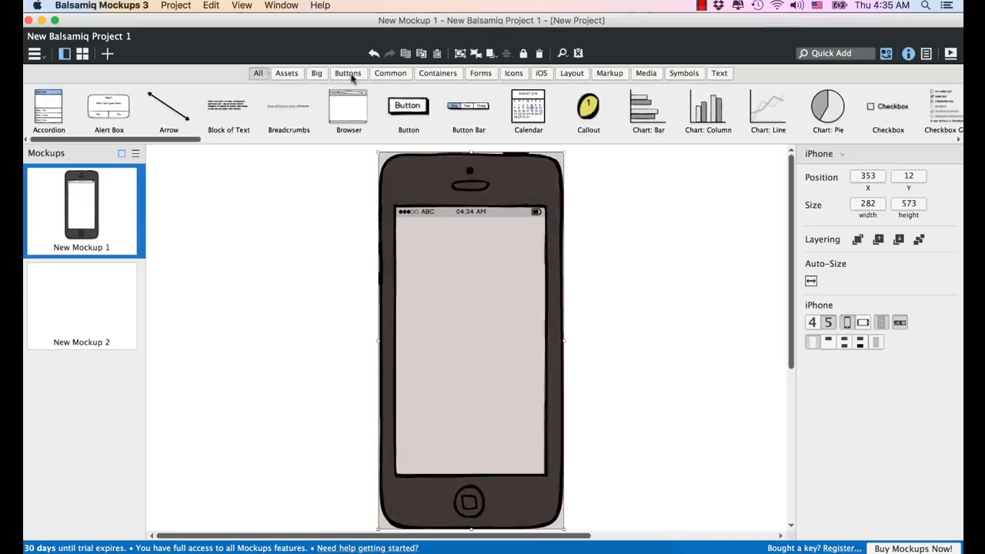
left_click(350, 75)
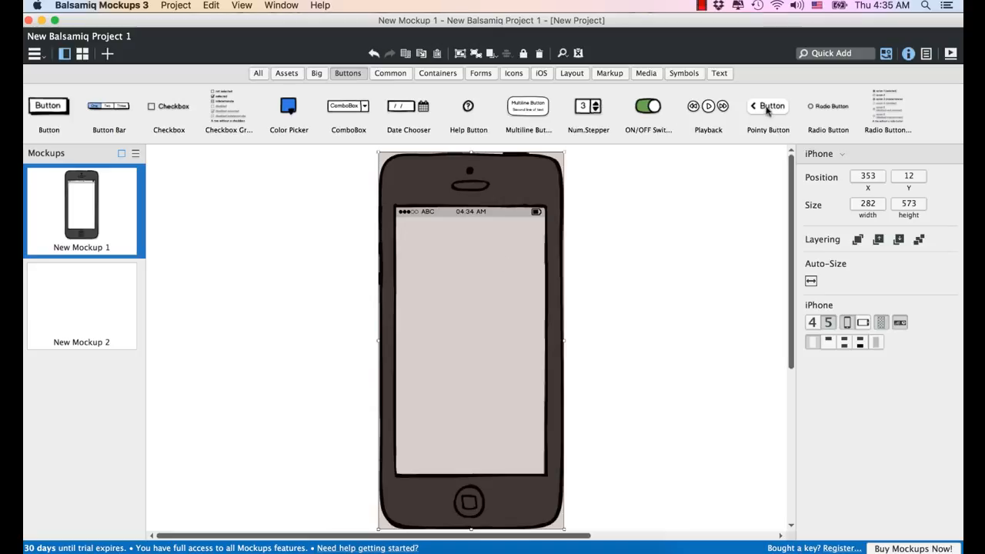
left_click_drag(767, 110, 458, 283)
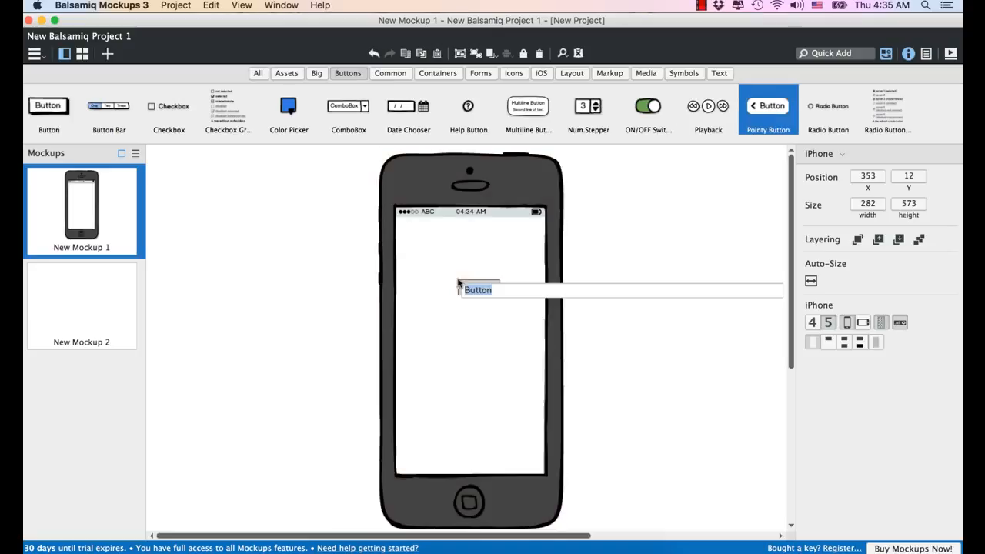
key("Return")
- Relabel the pointy button "Press here" and adjust its width to about 98
double_click(486, 286)
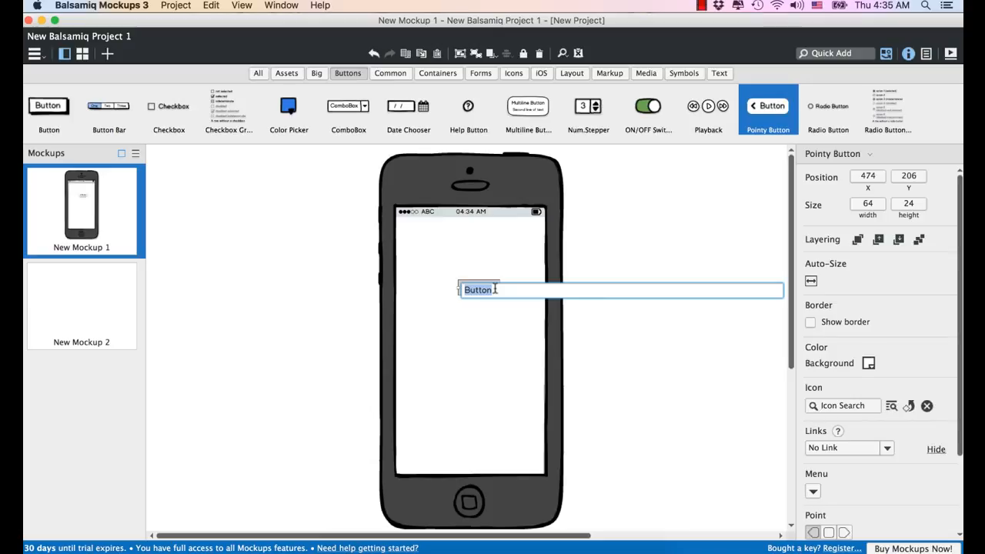
type("Press here")
key("Return")
left_click_drag(519, 287, 524, 288)
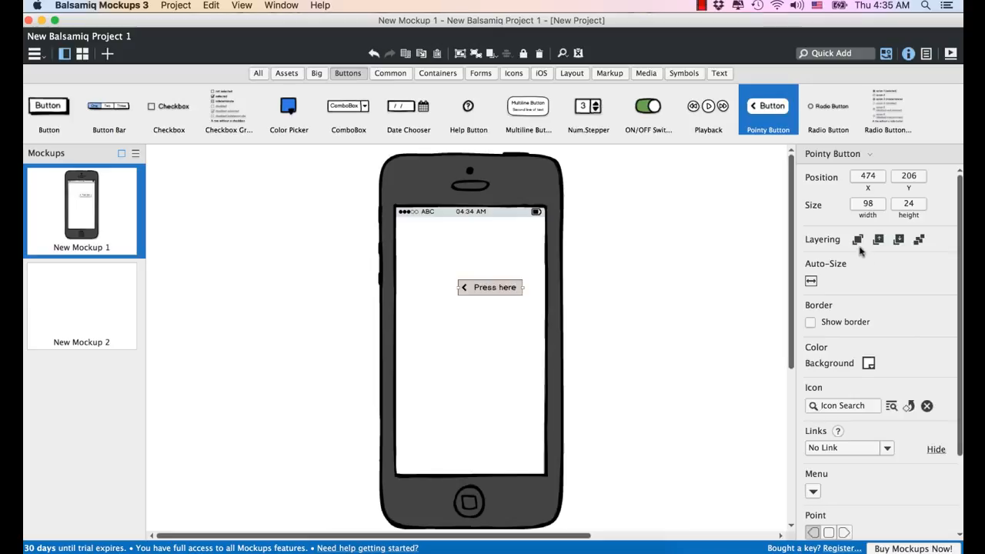
- Turn the "Press here" button's border on and off again, and set its background color to red (cf2a27)
left_click(810, 323)
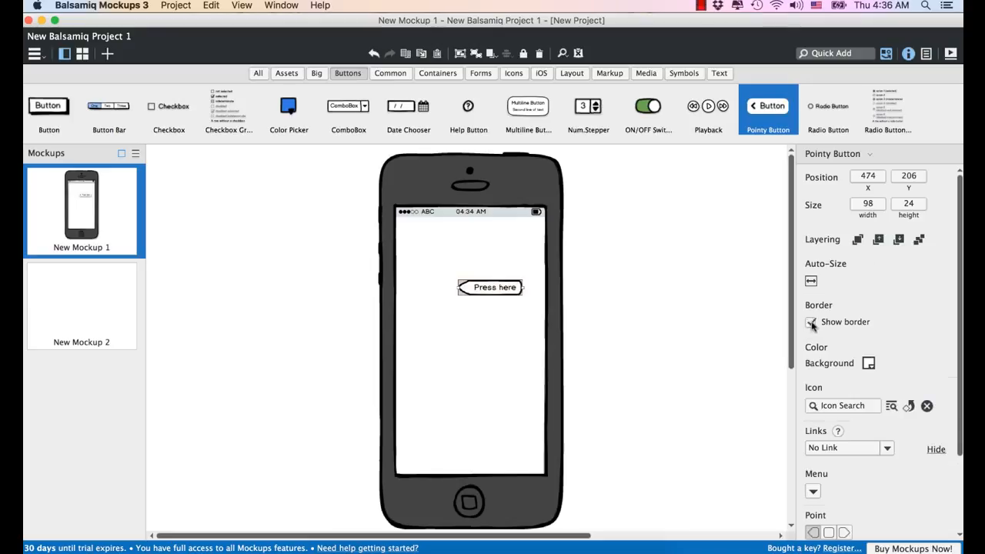
left_click(811, 323)
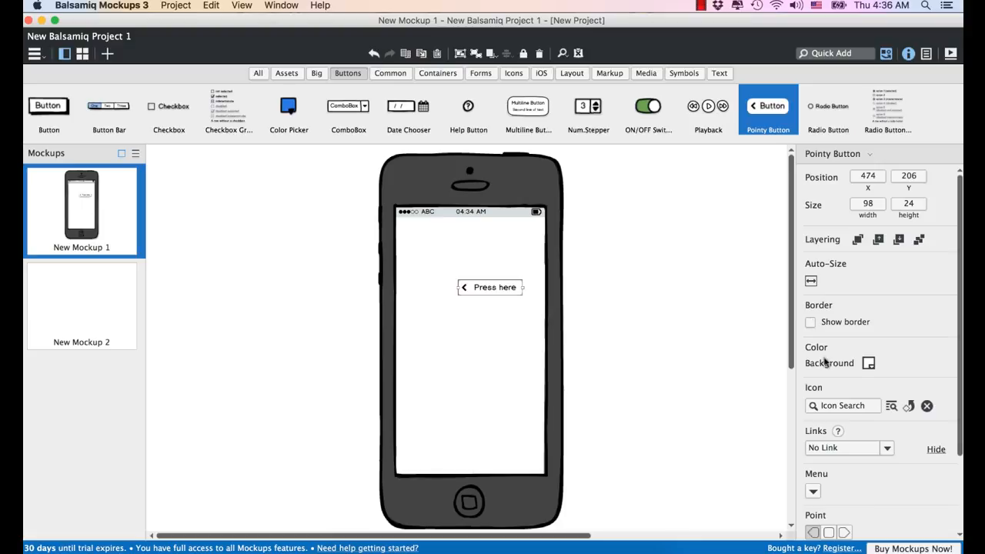
left_click(870, 364)
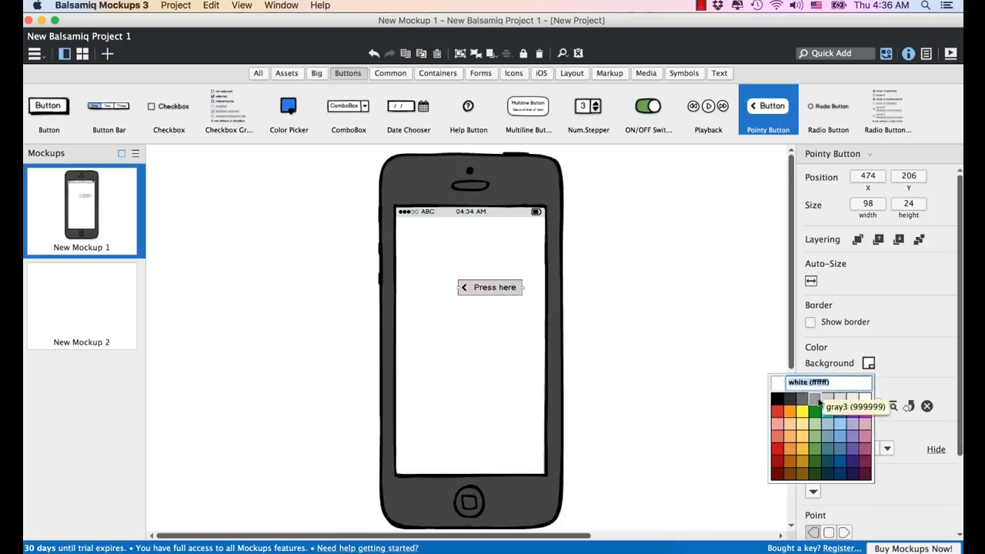
left_click(778, 416)
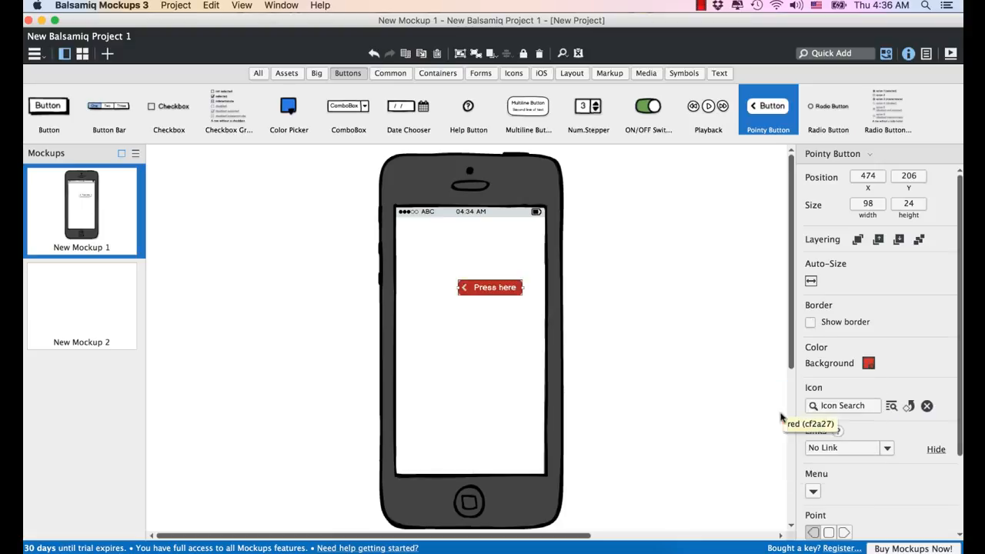
- Set the "Press here" button's background color to cyan and review its available link targets, leaving No Link
left_click(868, 363)
left_click(829, 413)
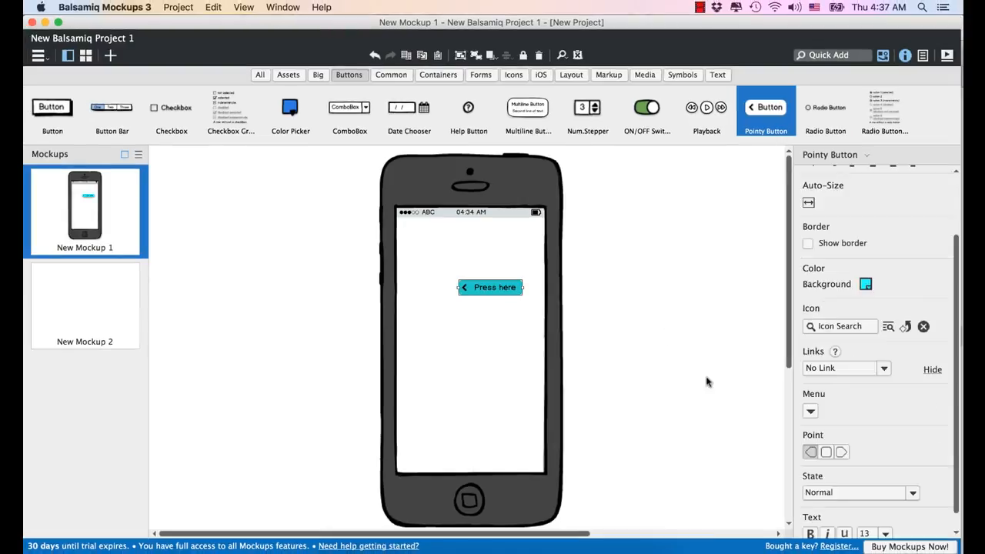
scroll(884, 350, "down", 1)
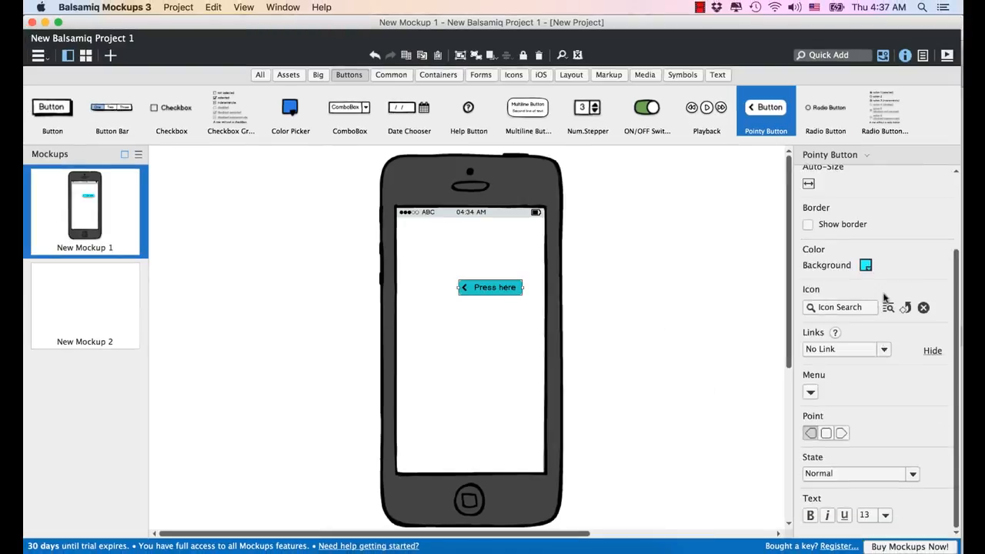
left_click(883, 350)
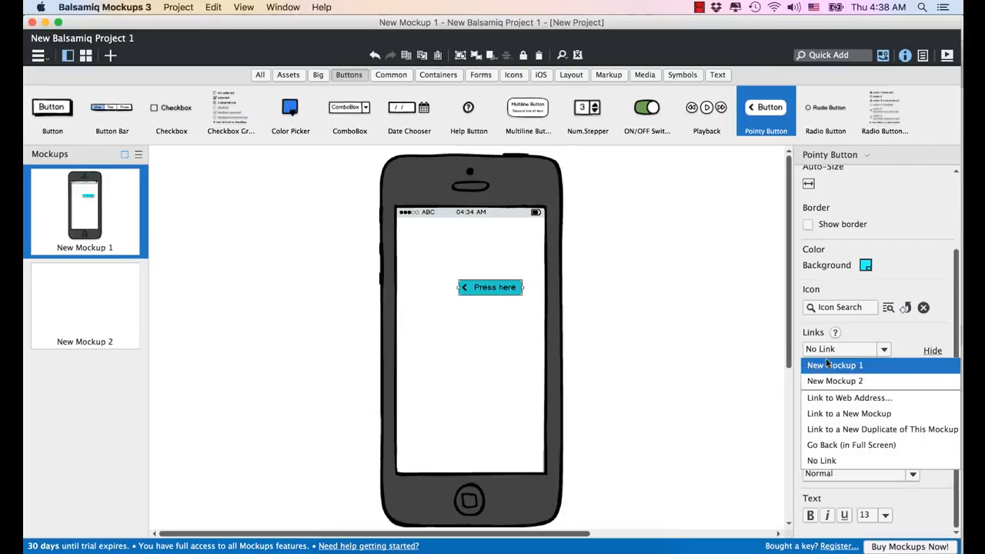
left_click(863, 350)
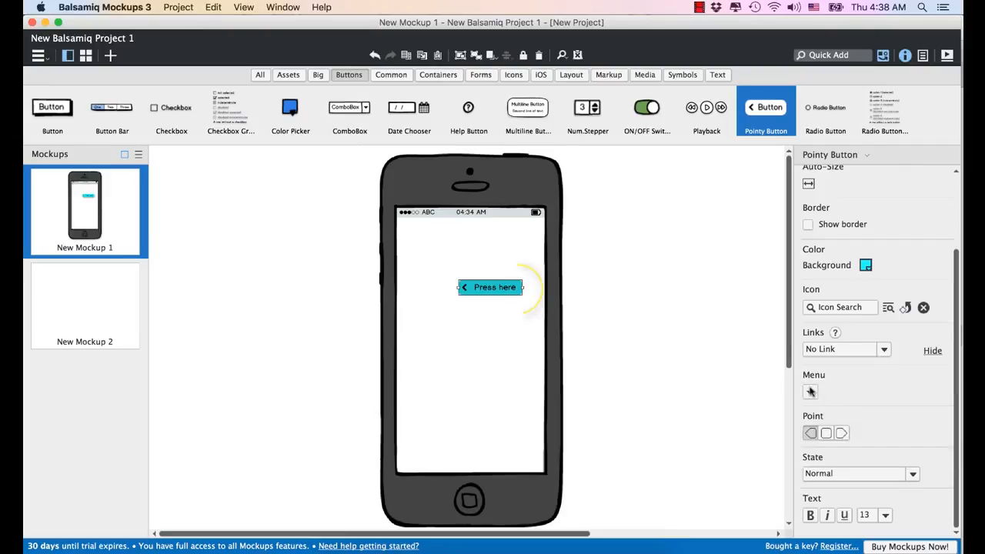
- Toggle the "Press here" button's menu arrow on and off, leaving it off
left_click(810, 394)
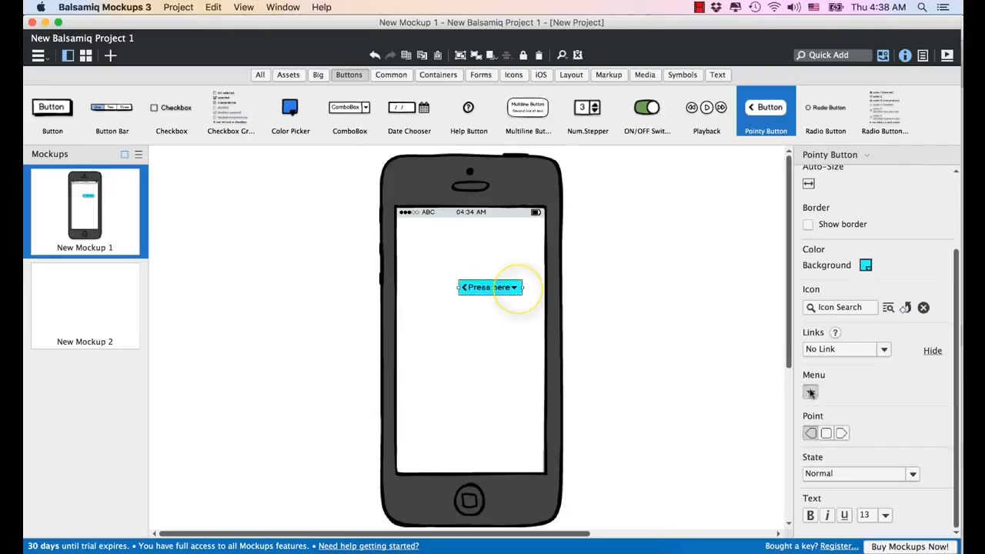
left_click(813, 393)
left_click(814, 394)
left_click(812, 393)
left_click(812, 394)
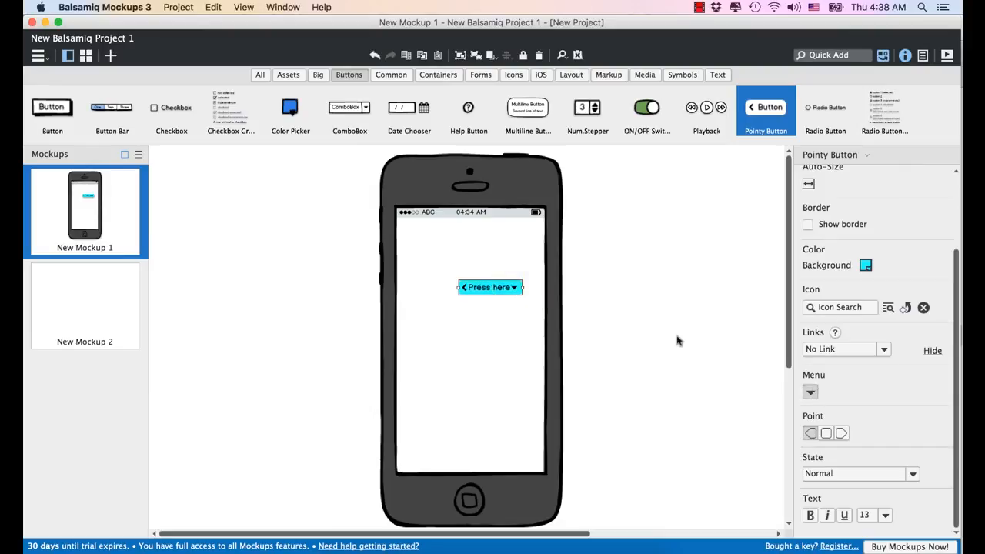
double_click(508, 294)
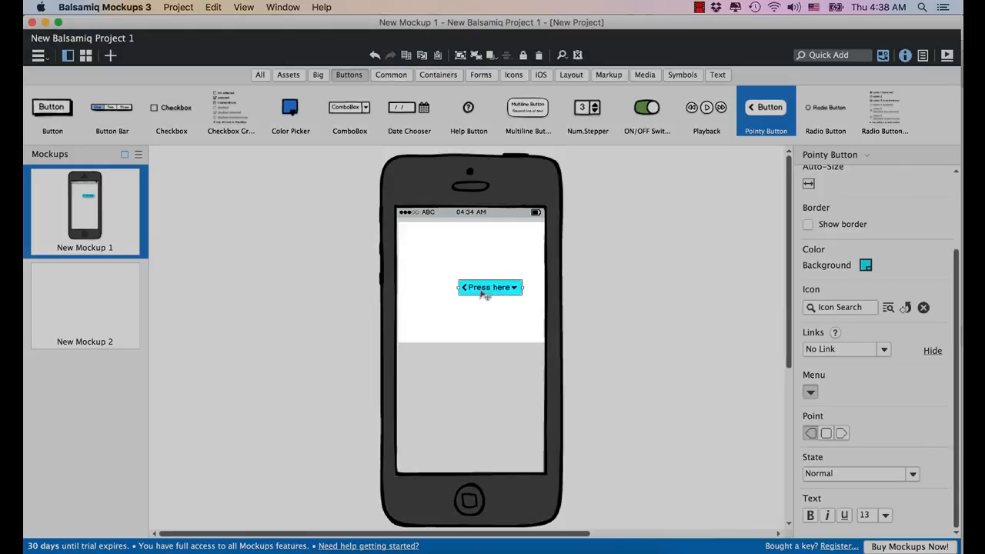
left_click(810, 394)
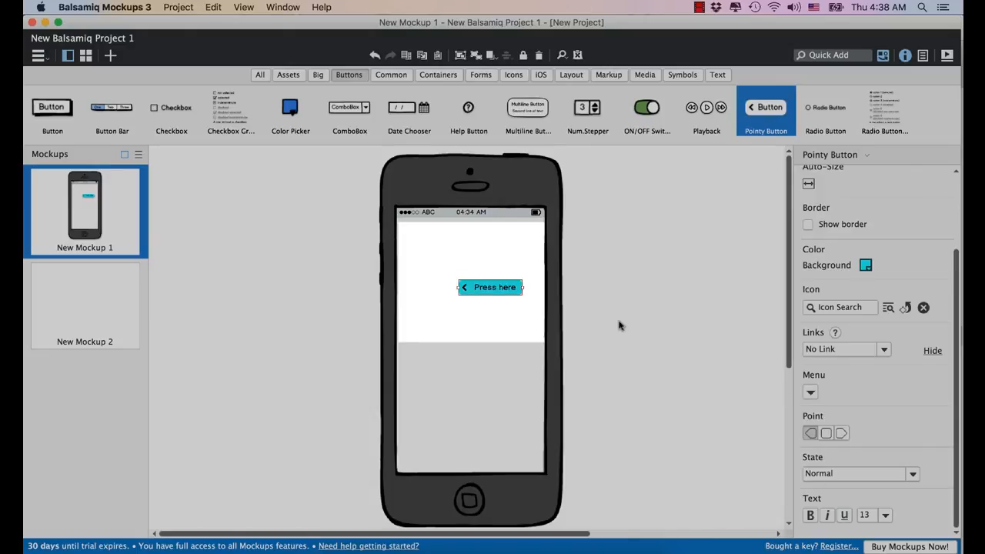
- Try the right-pointing and unpointed shapes on the "Press here" button, and return it to left-pointing
left_click(842, 434)
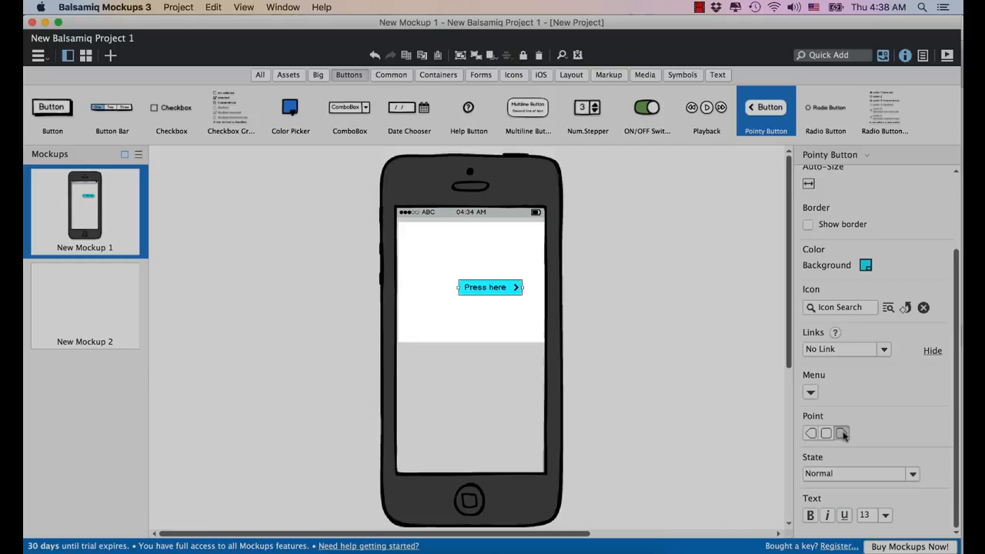
left_click(825, 433)
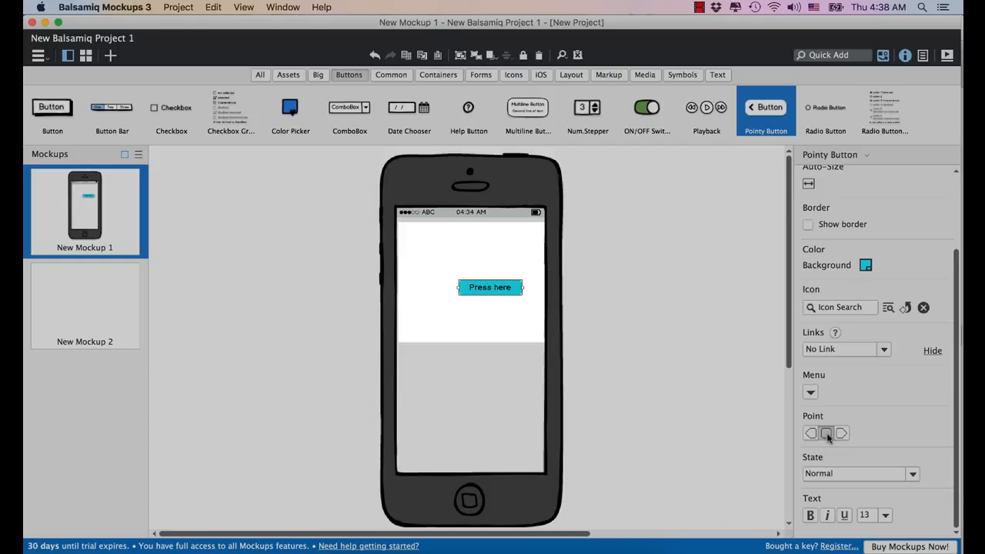
left_click(819, 435)
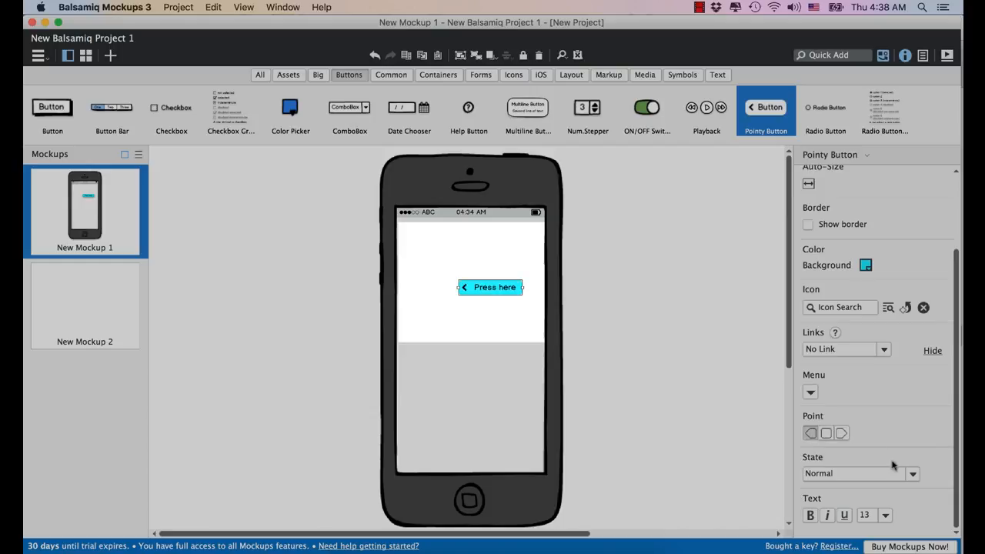
- Set the "Press here" button's state to Disabled and deselect it to view its appearance
left_click(912, 477)
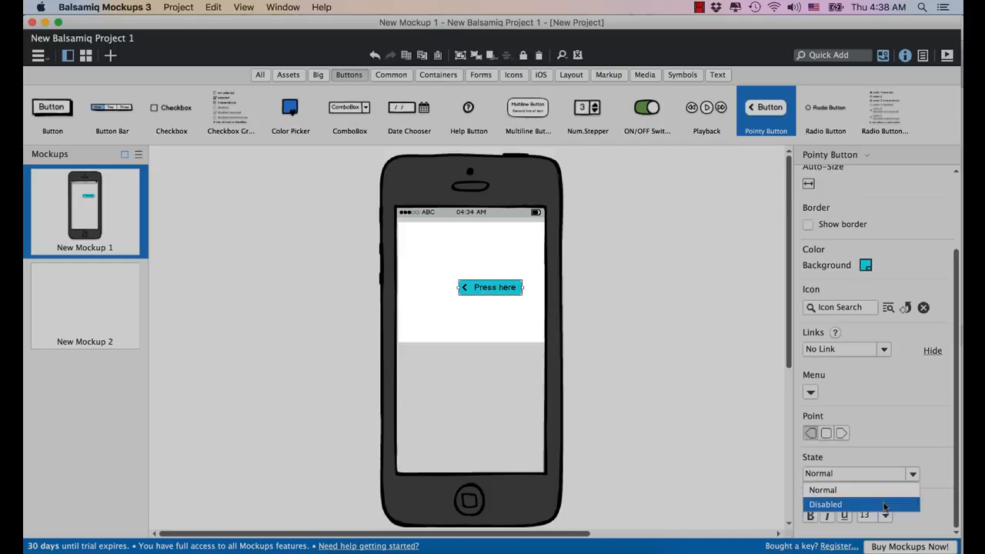
left_click(885, 504)
left_click(503, 379)
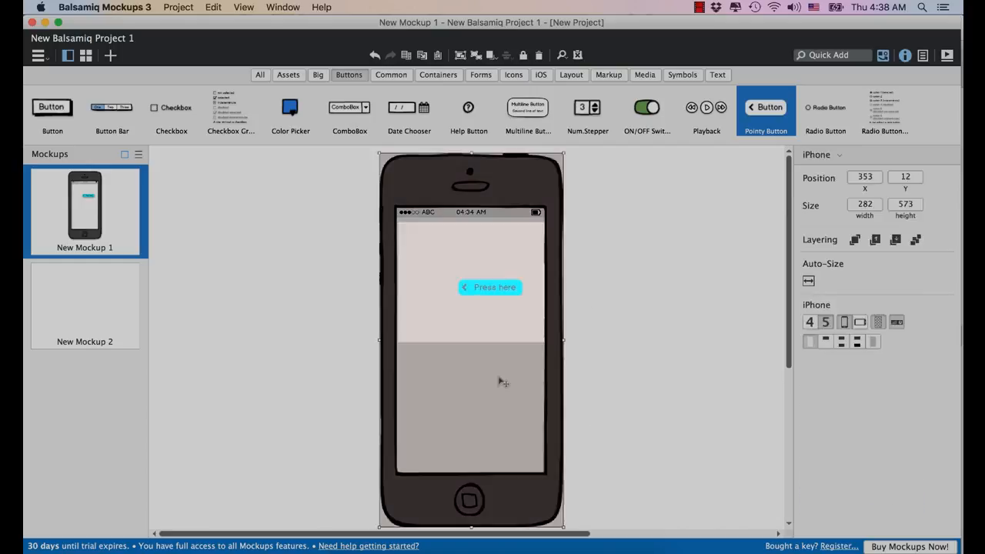
left_click(627, 248)
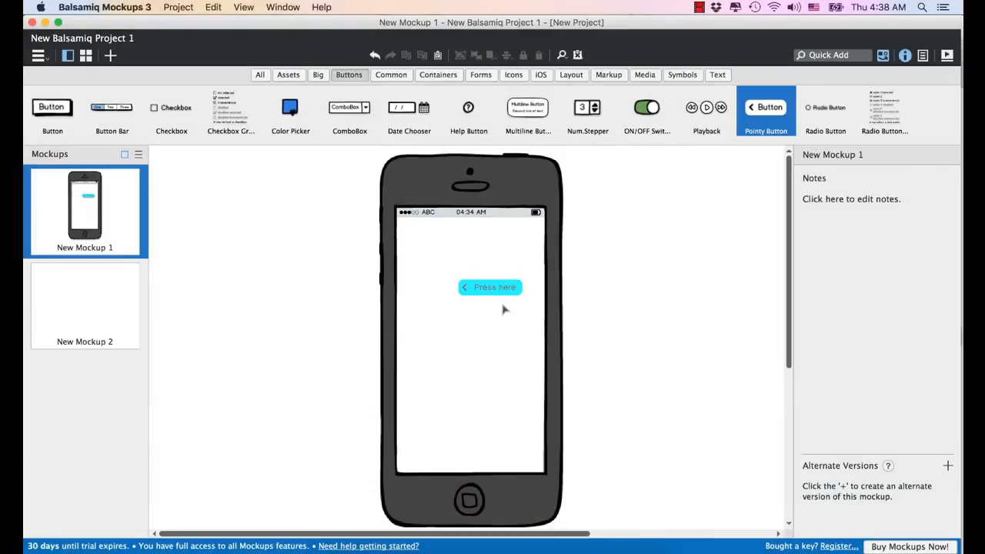
- Restore the "Press here" button's state to Normal and keep its label text
left_click(491, 291)
scroll(867, 487, "down", 5)
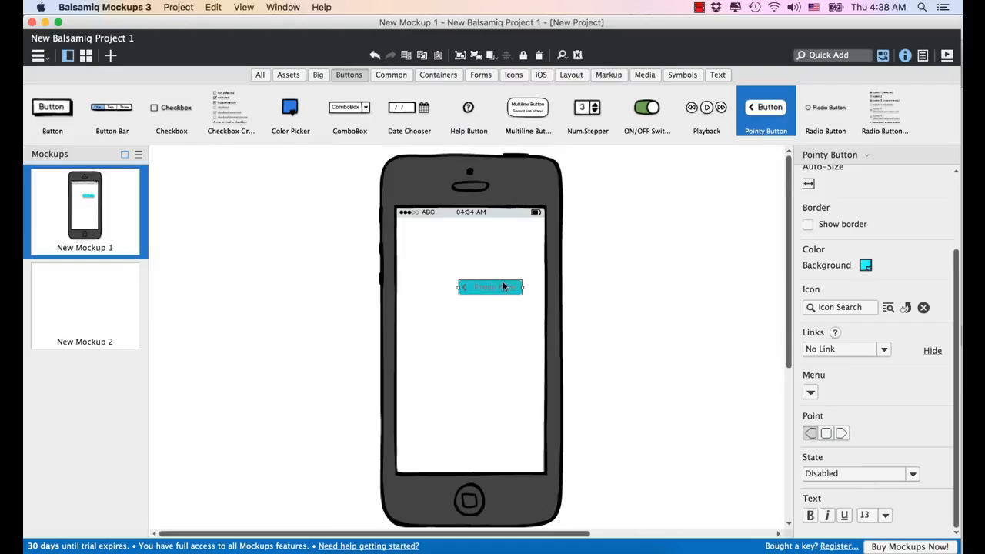
double_click(492, 289)
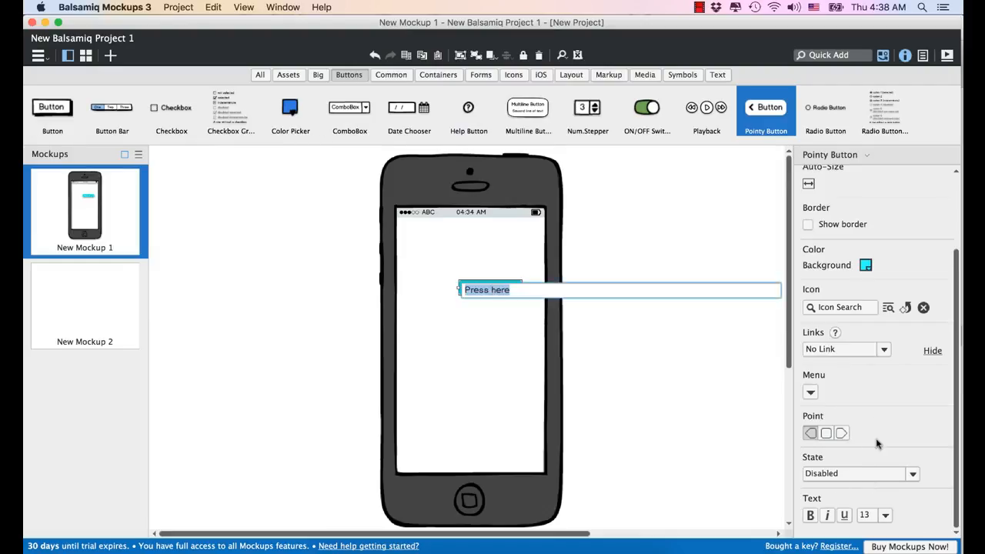
left_click(914, 476)
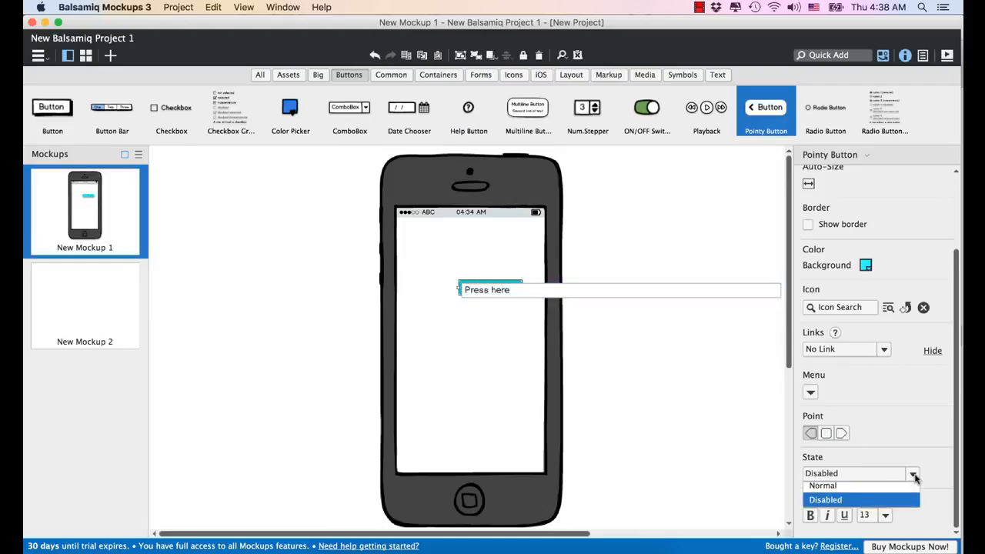
left_click(894, 490)
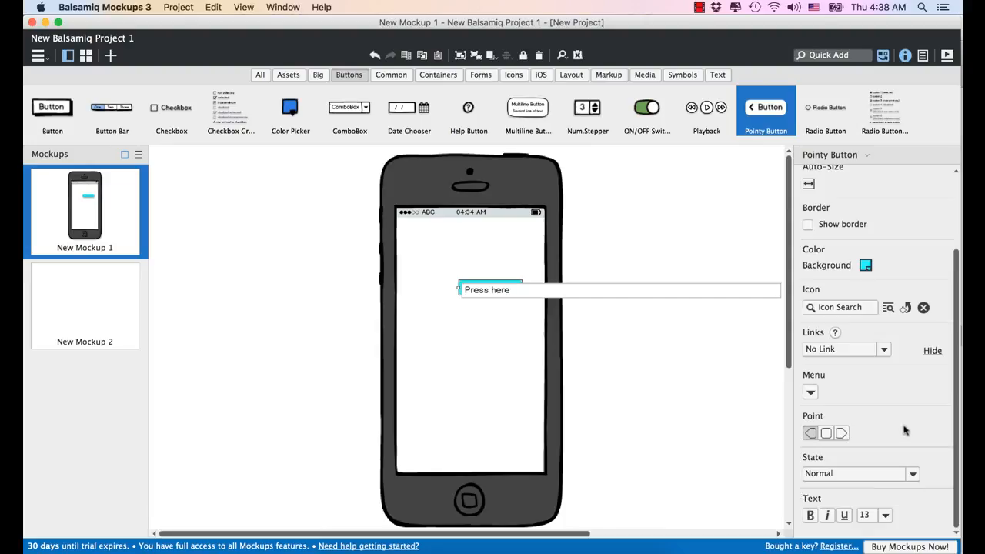
key("Return")
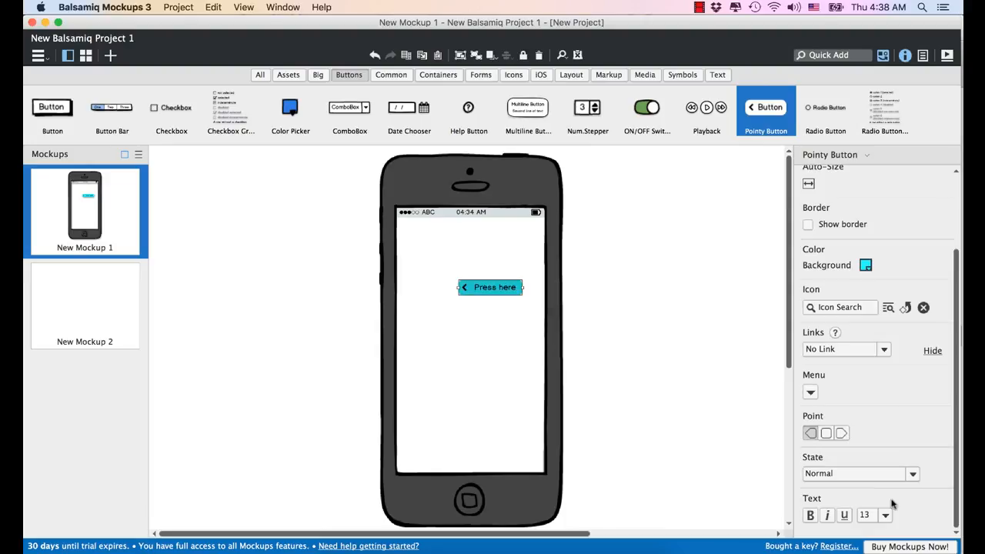
- Make the "Press here" label bold, trying italic and underline as well and removing those two again
left_click(812, 518)
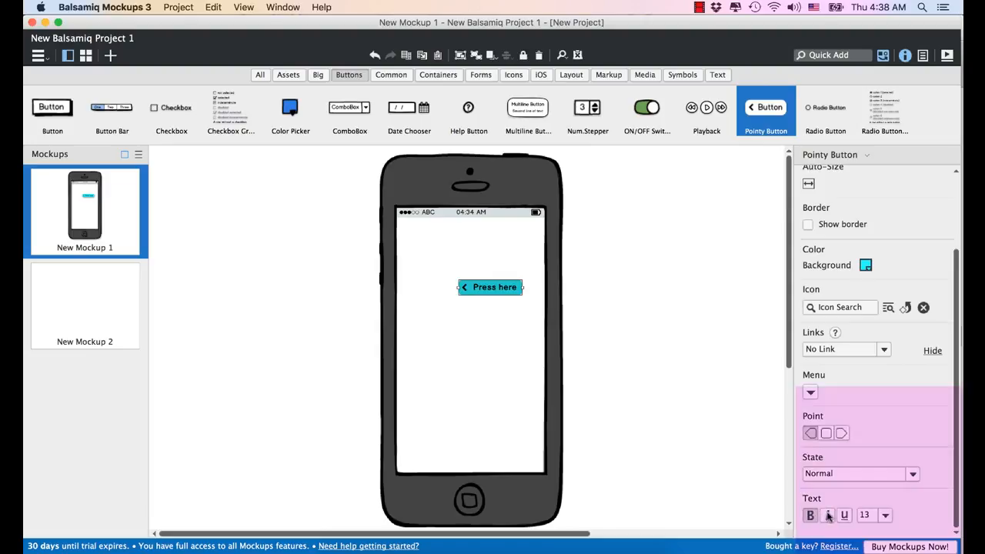
left_click(828, 517)
left_click(845, 517)
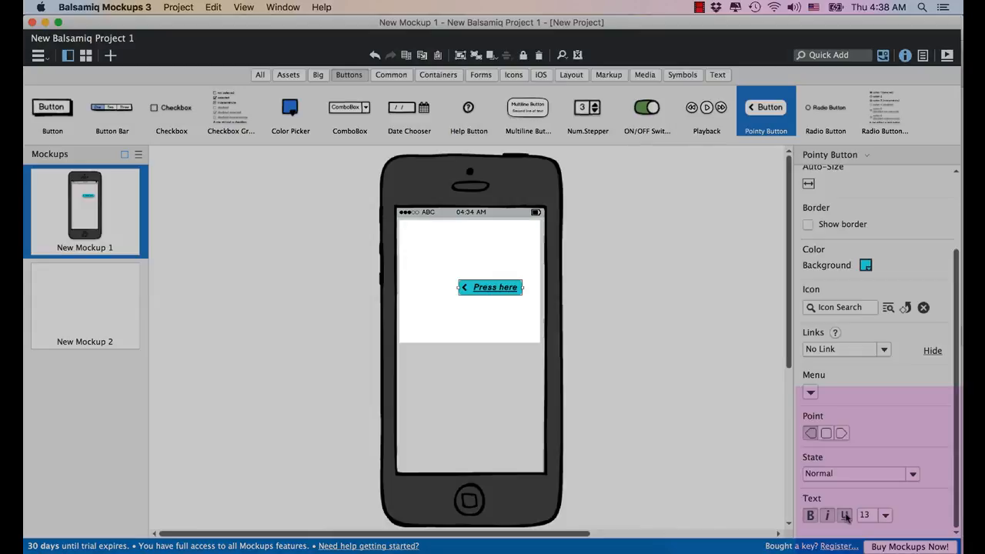
left_click(845, 517)
left_click(828, 516)
- Try a font size of 18 on the "Press here" label and return it to 13
left_click(885, 515)
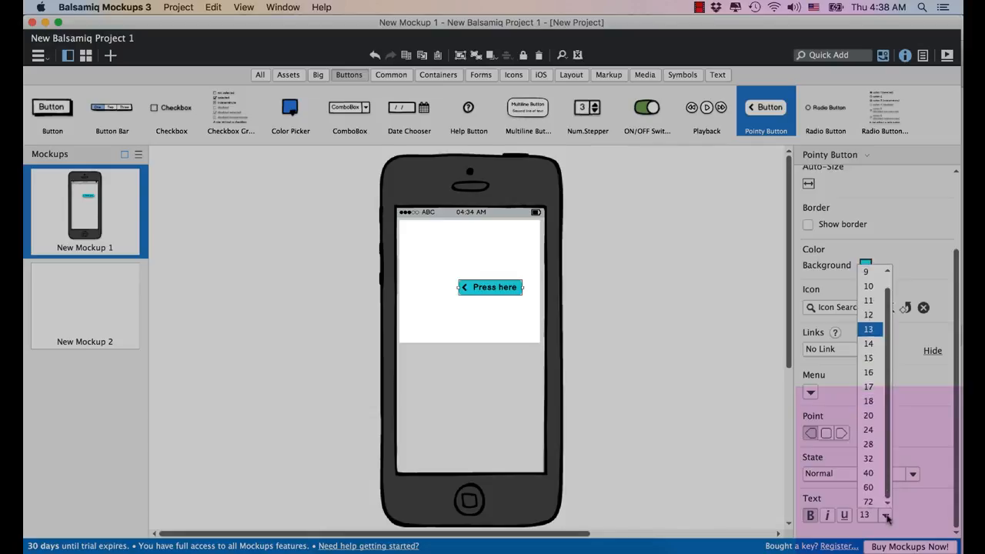
left_click(875, 400)
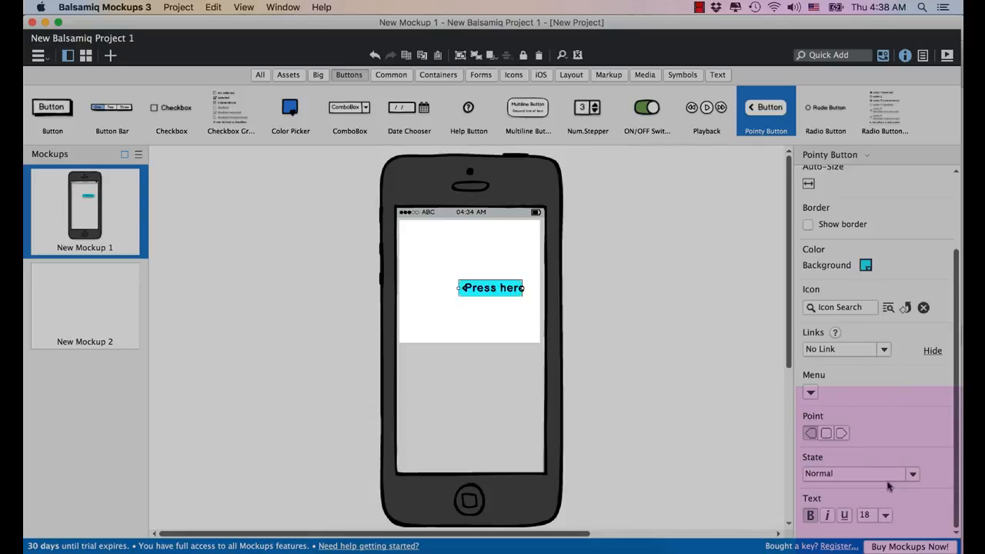
left_click(885, 515)
left_click(869, 338)
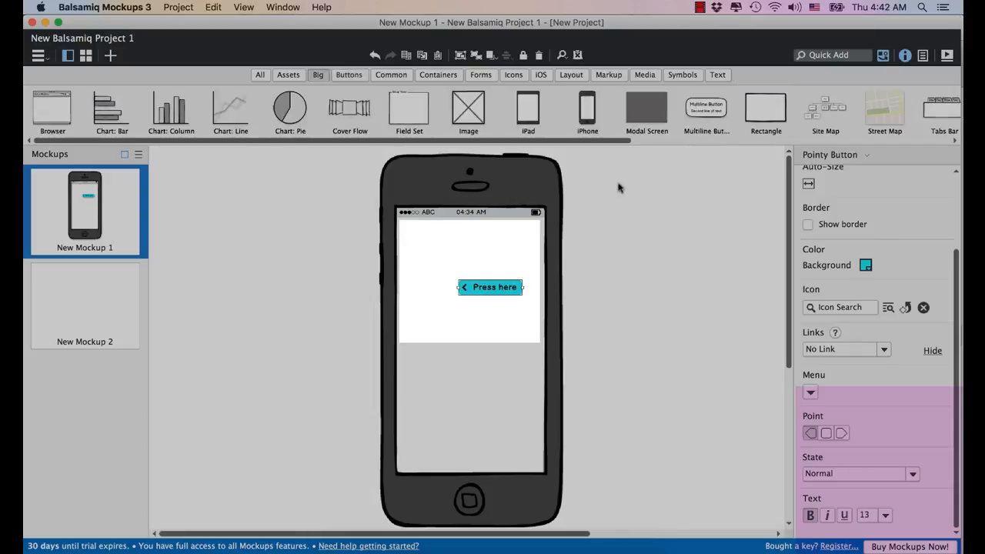
- Examine the UI library's All, Assets, Big, Buttons and Common control categories
left_click(260, 75)
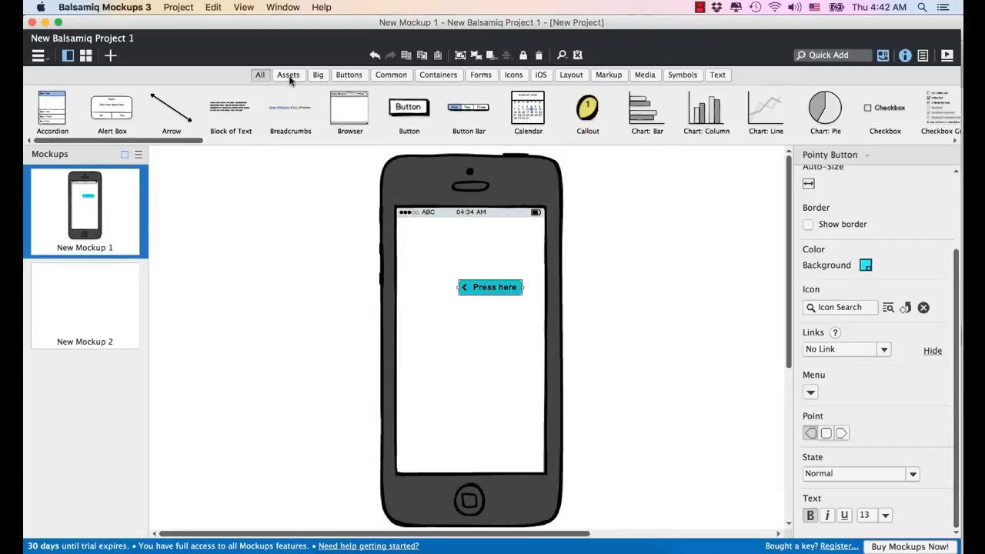
left_click(288, 77)
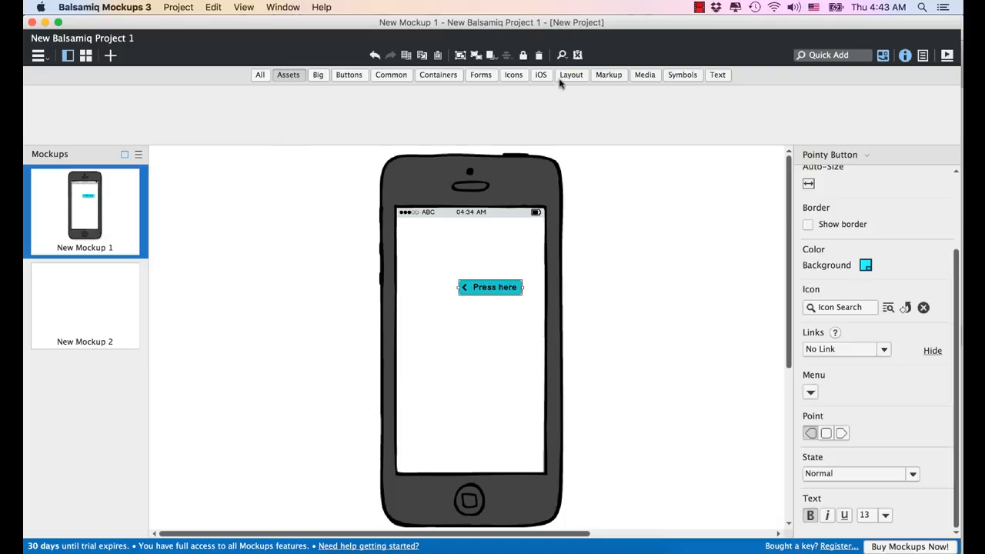
left_click(824, 53)
left_click(318, 76)
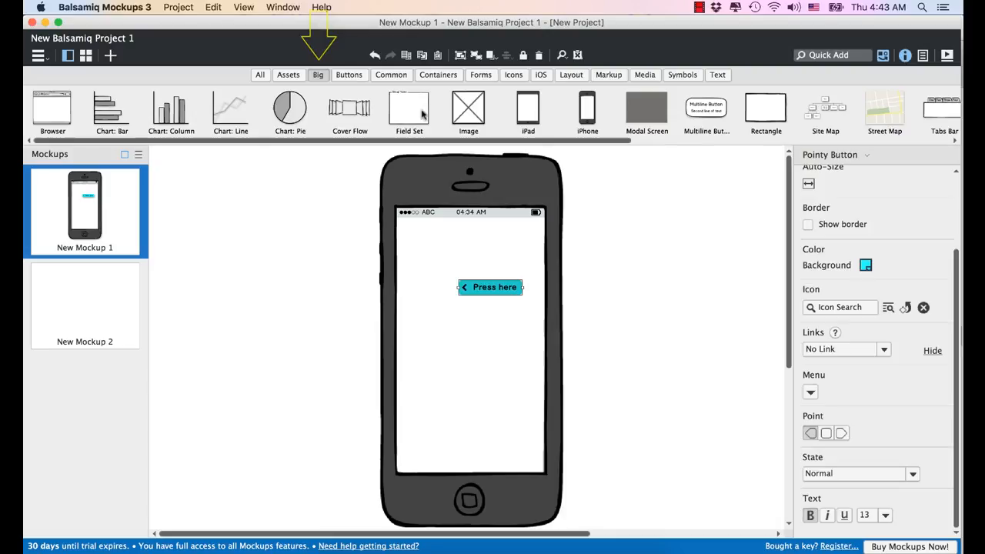
left_click(353, 77)
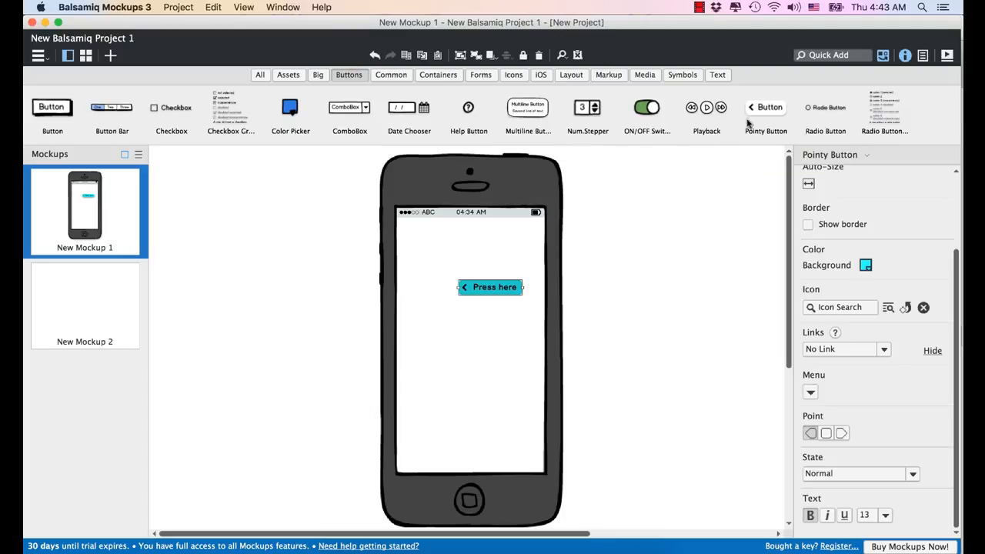
left_click(405, 75)
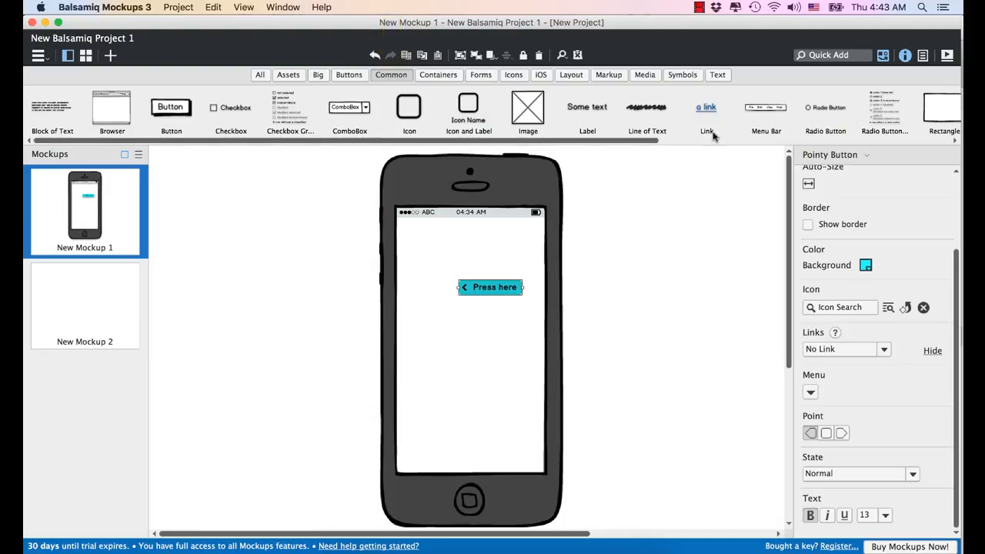
- Examine the UI library's Containers, Forms, Icons and iOS categories, including further icons and the iPhone control
left_click(444, 77)
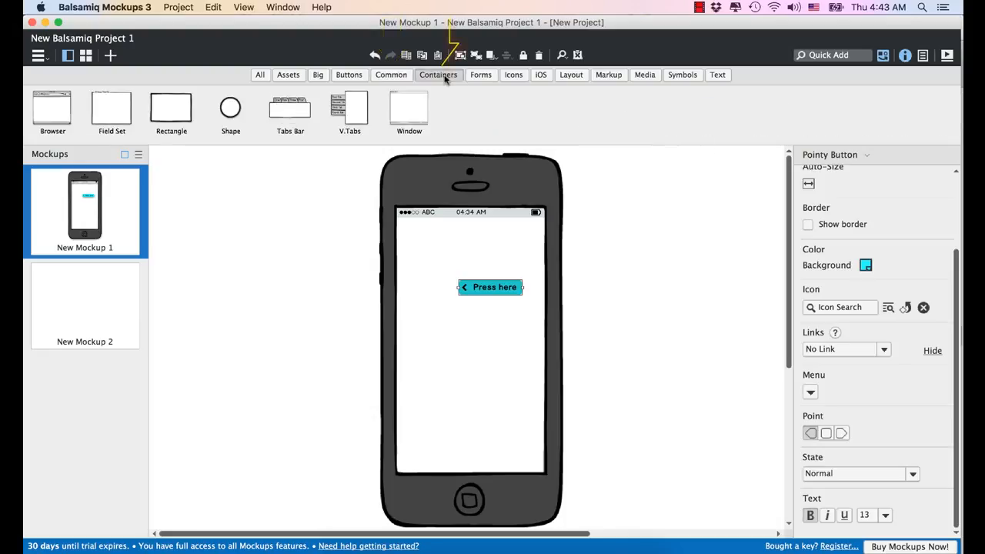
left_click(489, 77)
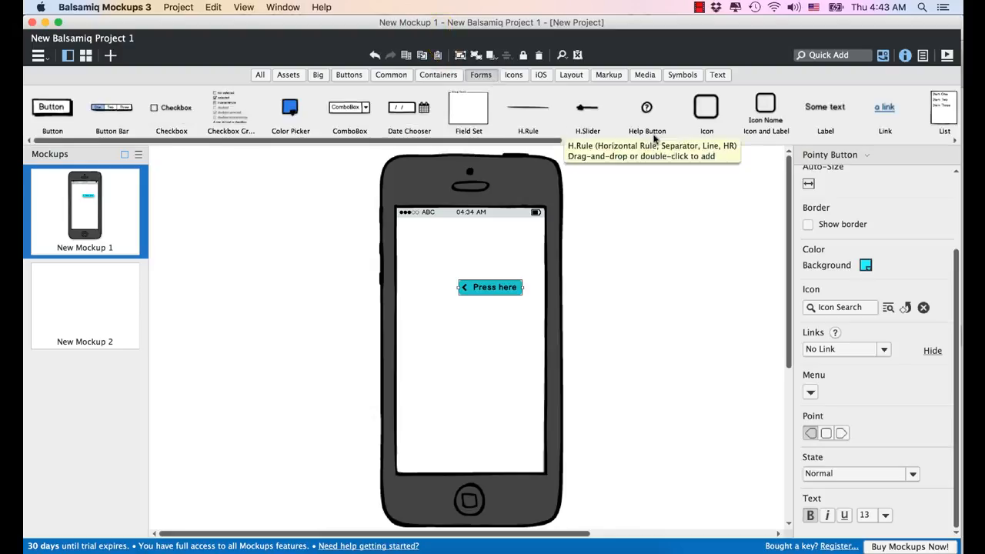
left_click(515, 76)
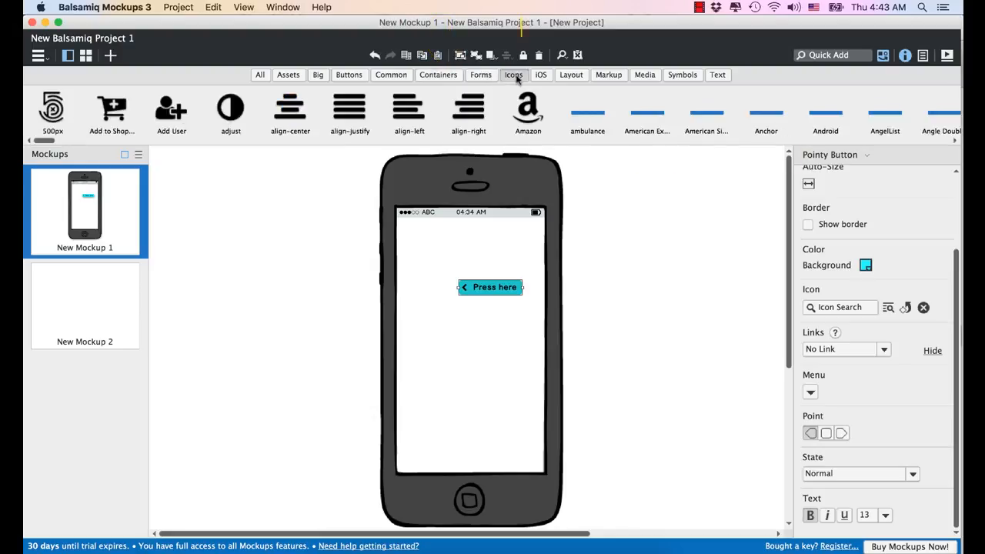
left_click_drag(49, 142, 152, 150)
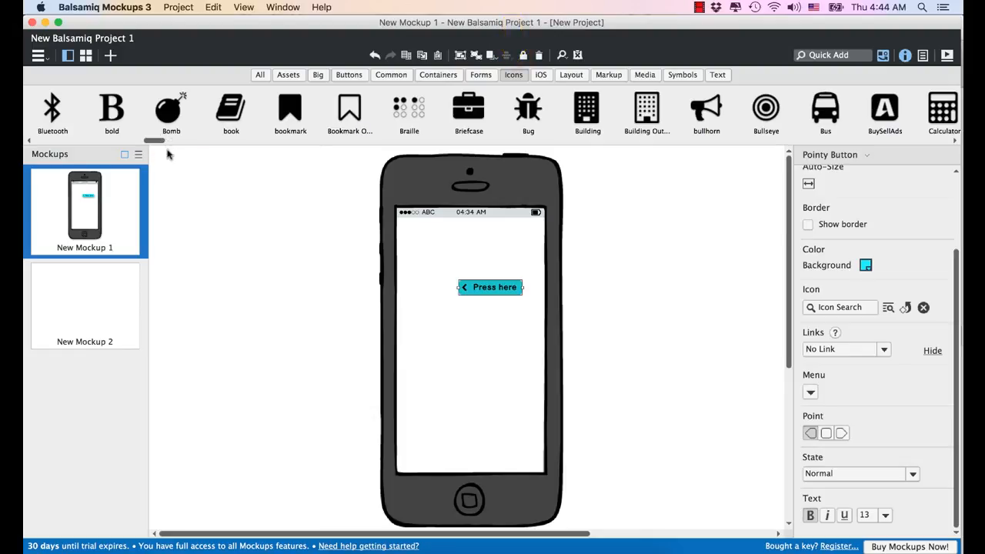
left_click(541, 74)
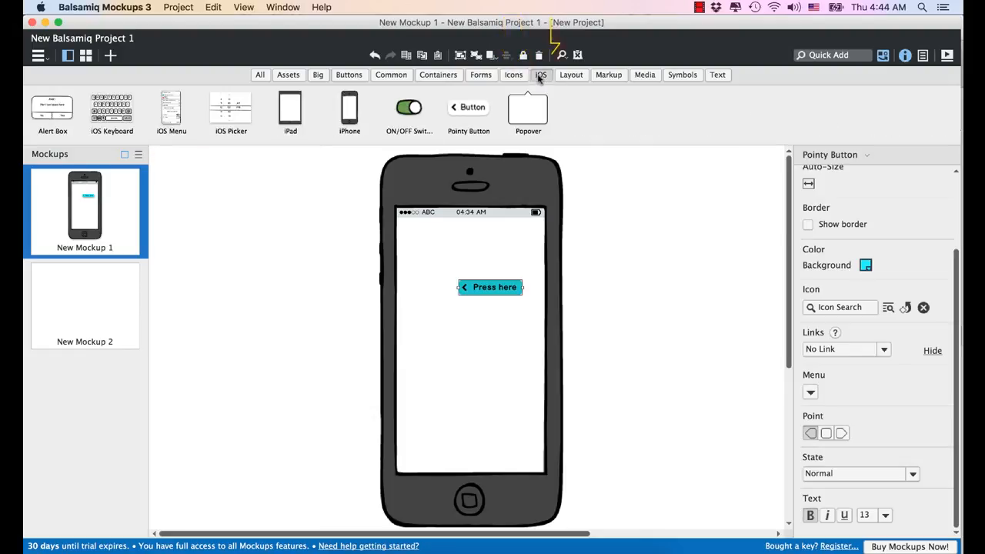
left_click(356, 108)
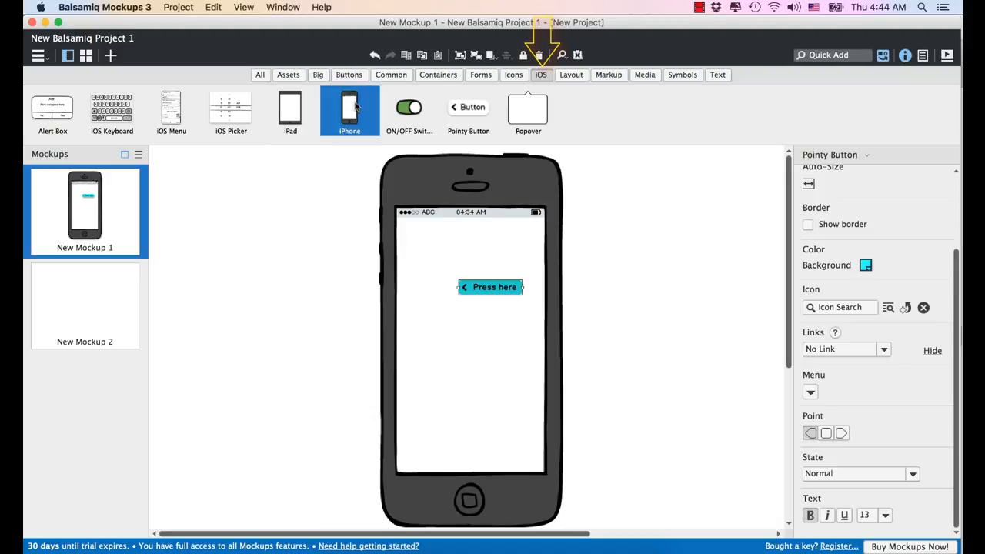
- Examine the iOS category's iPad, iOS Picker, iOS Menu, Alert Box and Popover controls
left_click(282, 115)
left_click(234, 112)
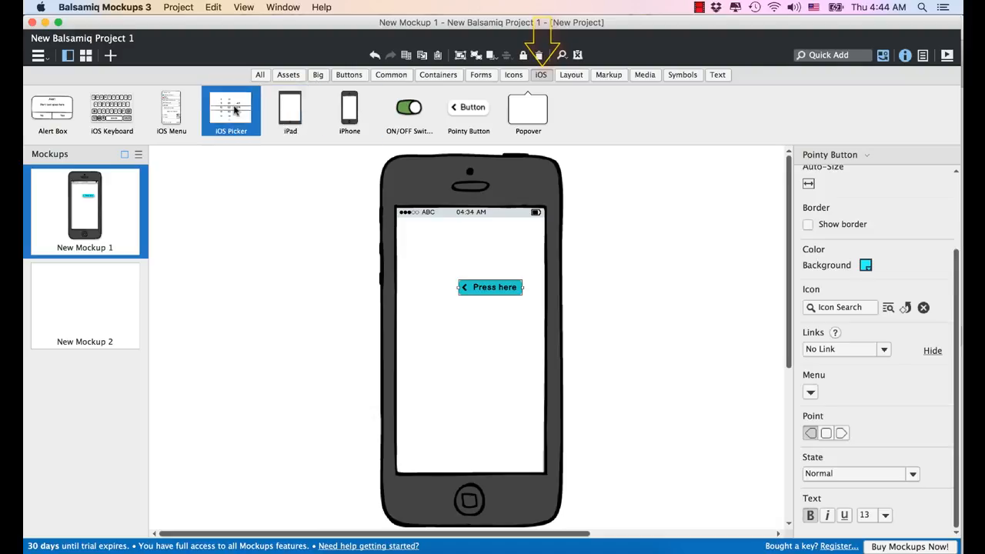
left_click(173, 112)
left_click(58, 120)
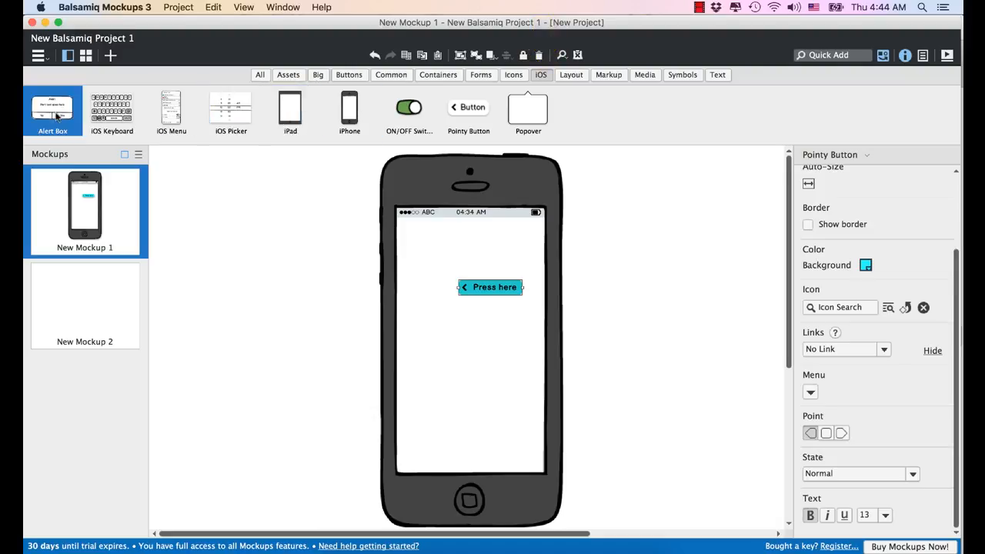
left_click(531, 108)
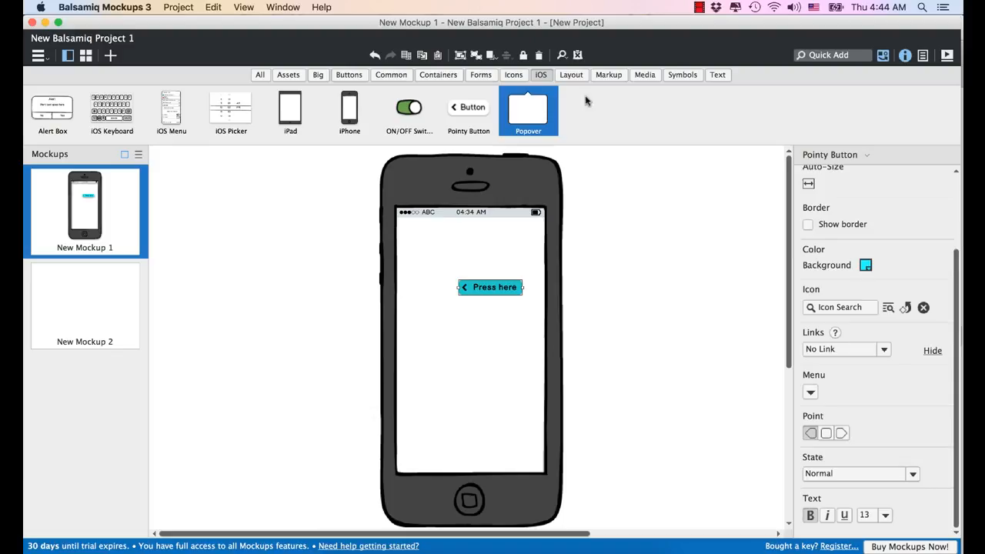
- Examine the UI library's Layout category, including the rule, splitter, scroll bar and V.Tabs controls
left_click(571, 75)
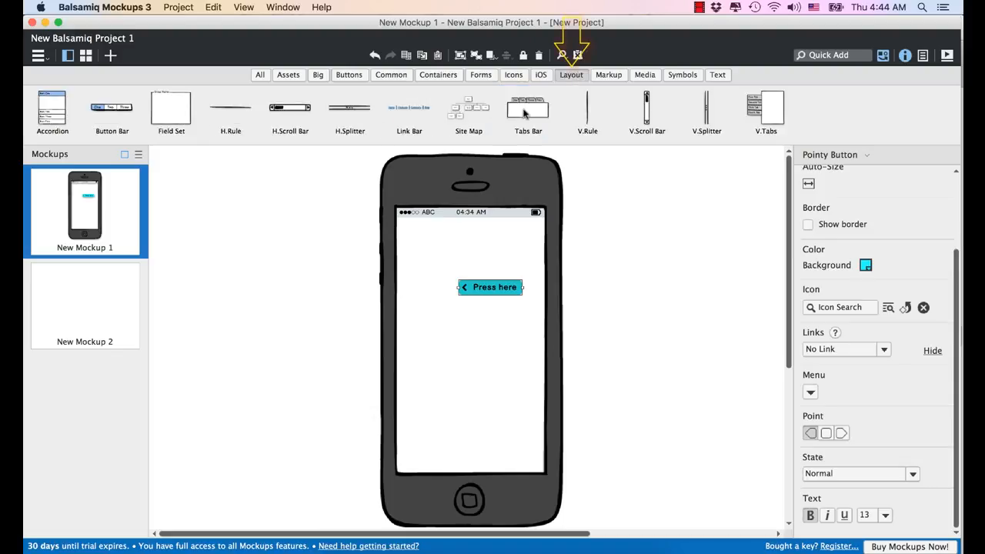
left_click(585, 115)
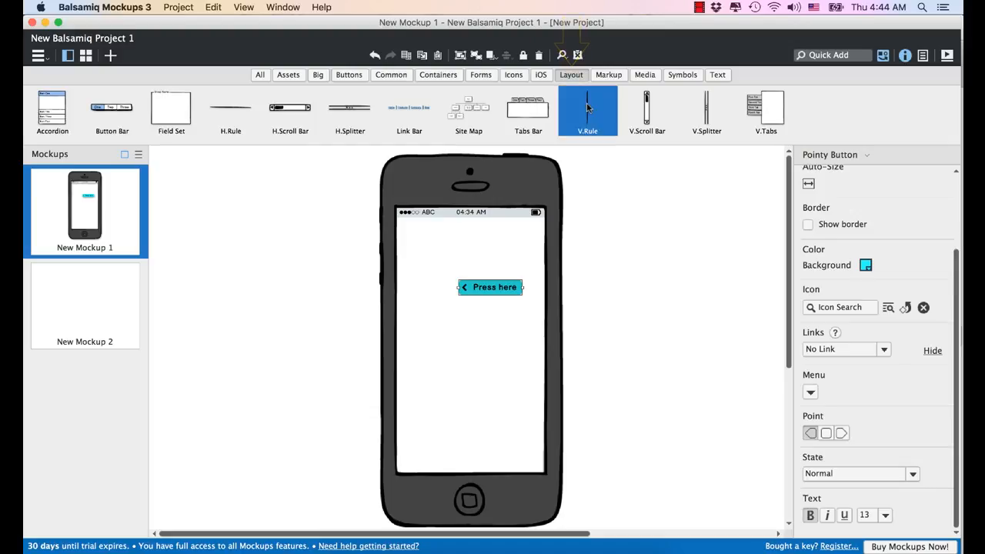
left_click(709, 110)
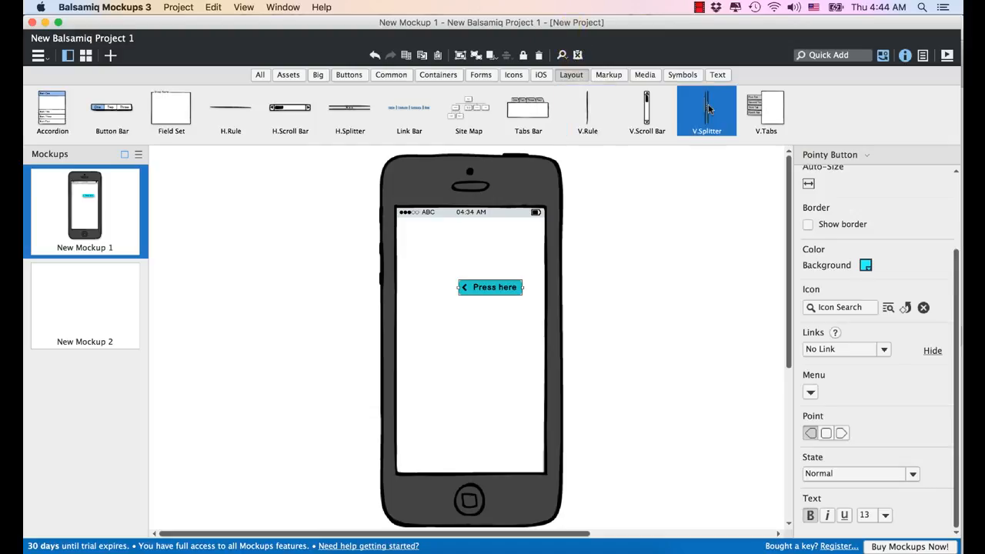
left_click(776, 110)
left_click(350, 116)
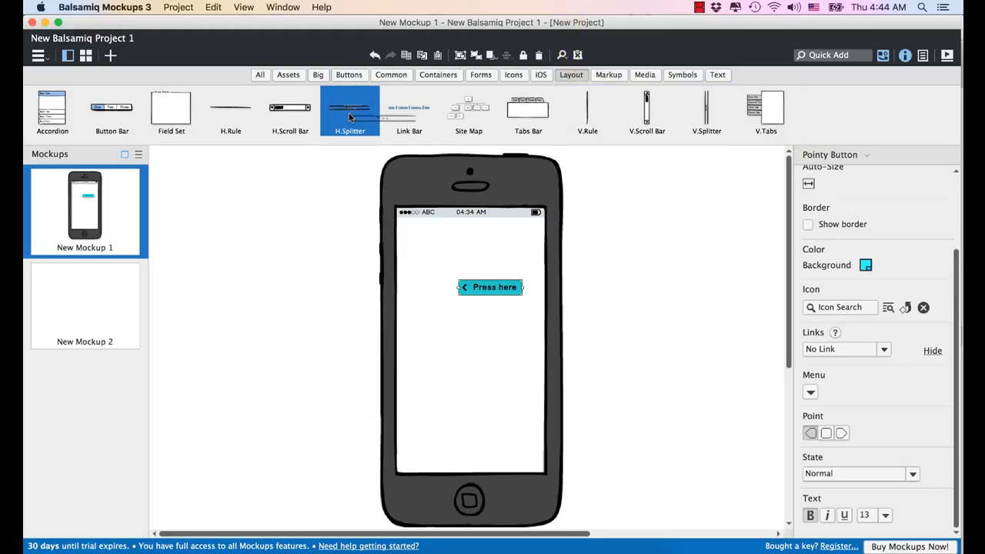
left_click(291, 108)
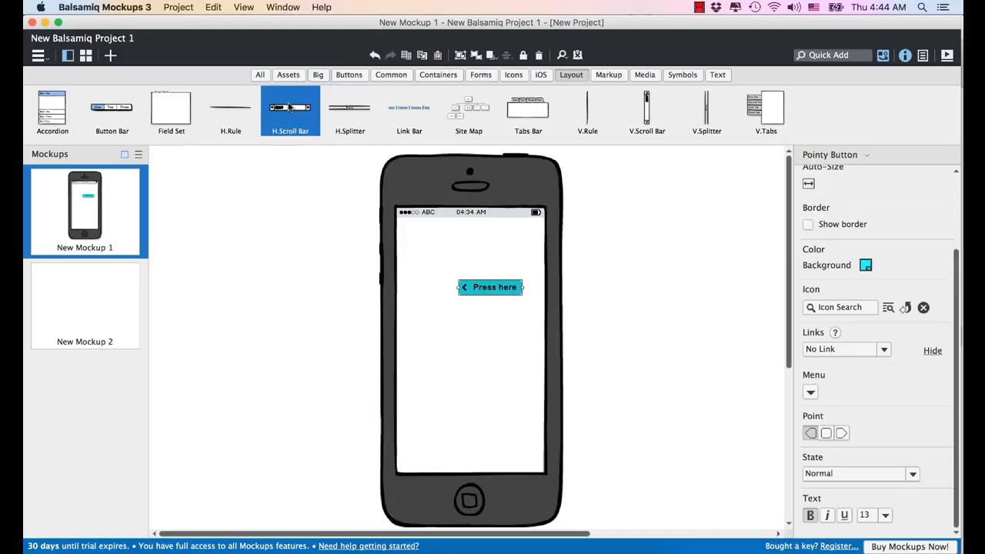
- Examine the UI library's Markup, Media, Symbols and Text categories, including the remaining text controls
left_click(607, 75)
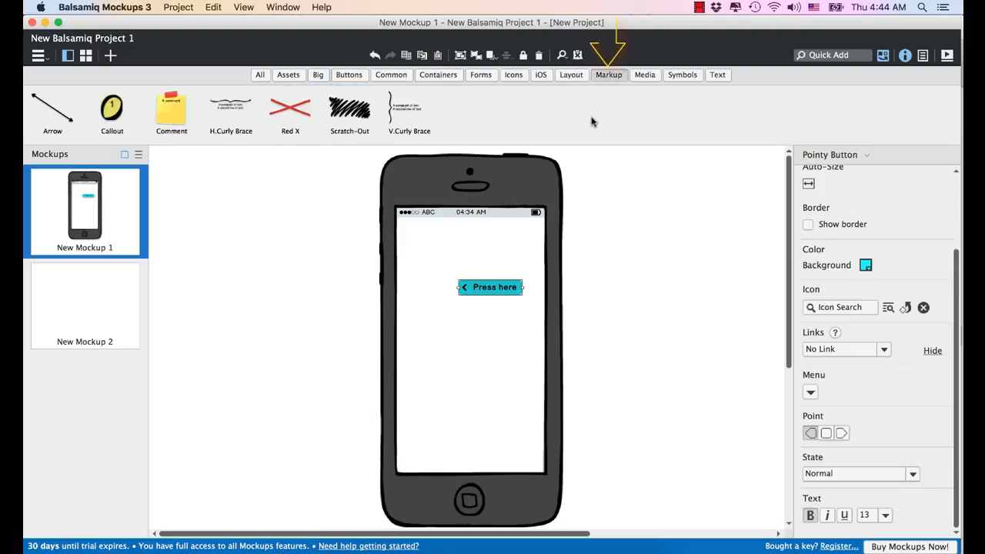
left_click(653, 81)
left_click(682, 75)
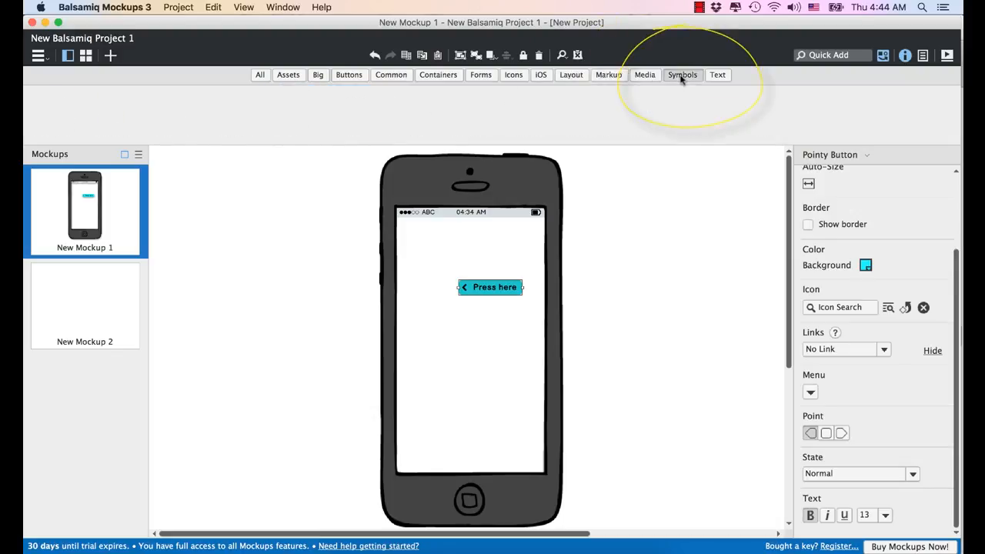
left_click(716, 76)
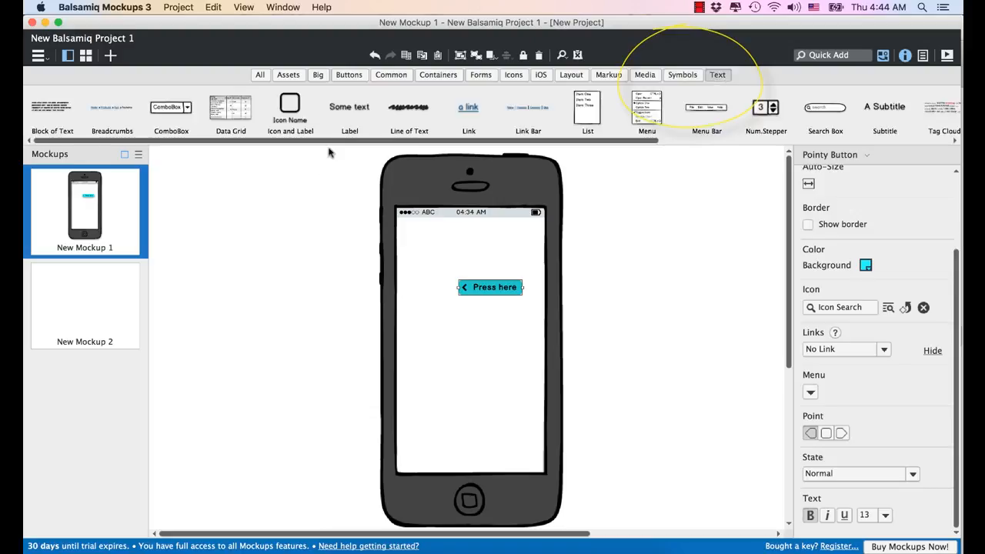
left_click_drag(332, 142, 592, 125)
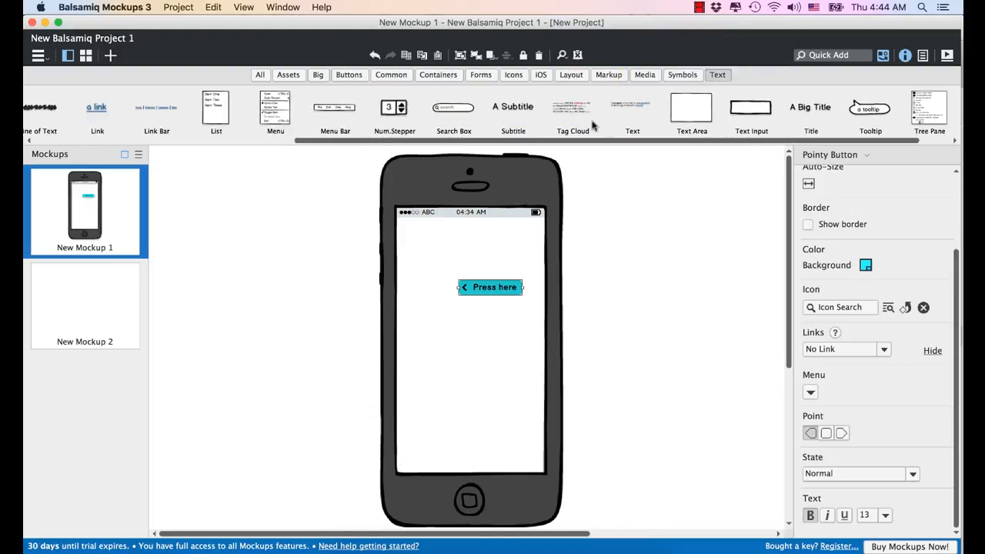
scroll(593, 126, "left", 1)
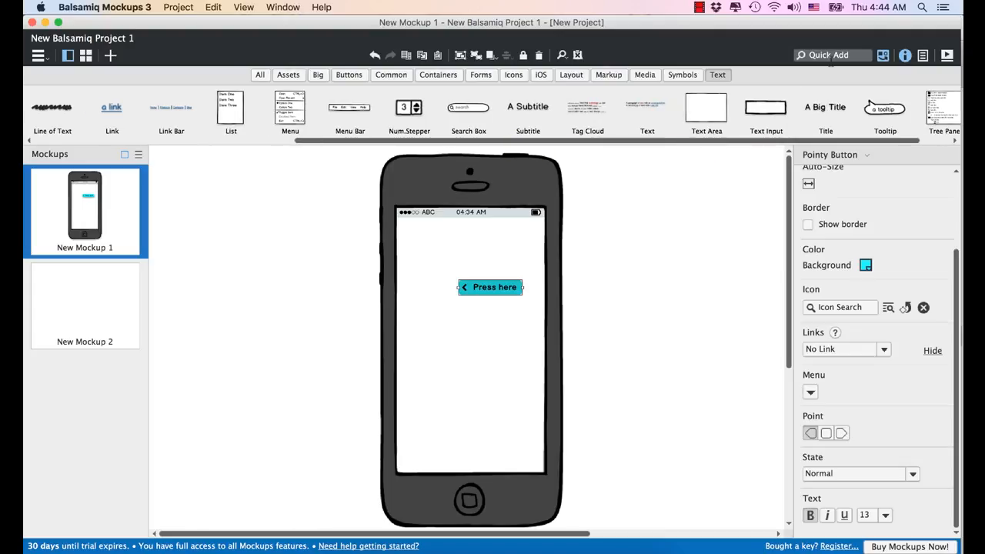
- Try Quick Add with "menu", add the Smile Outlined icon by searching "smile", and place it above the "Press here" button at about X 470, Y 142
left_click(831, 55)
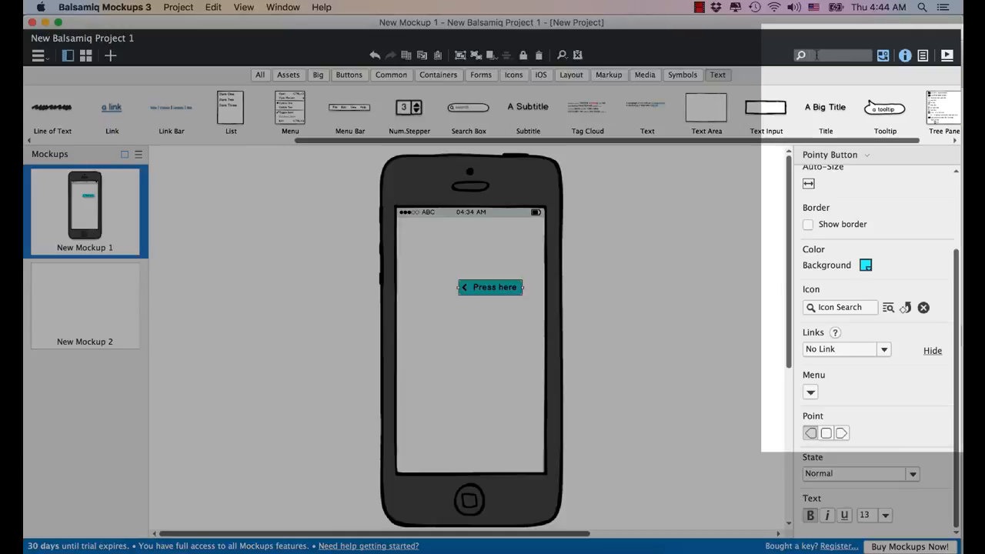
type("menu")
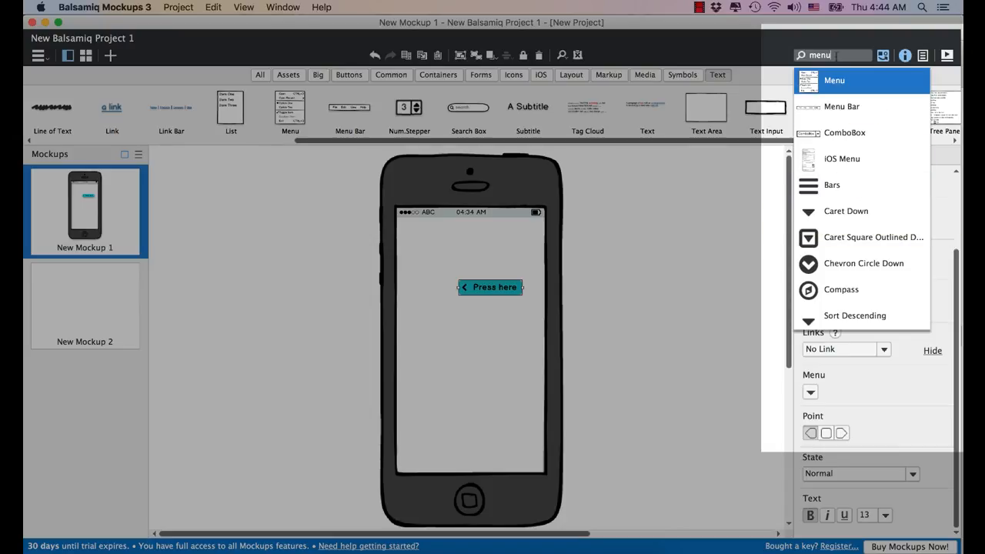
left_click_drag(836, 57, 736, 61)
type("smile")
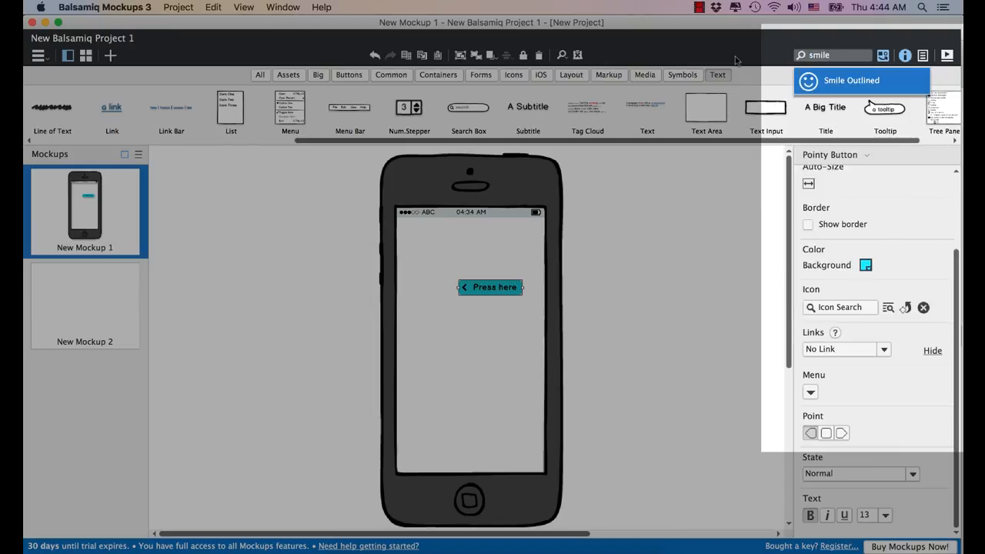
left_click(844, 81)
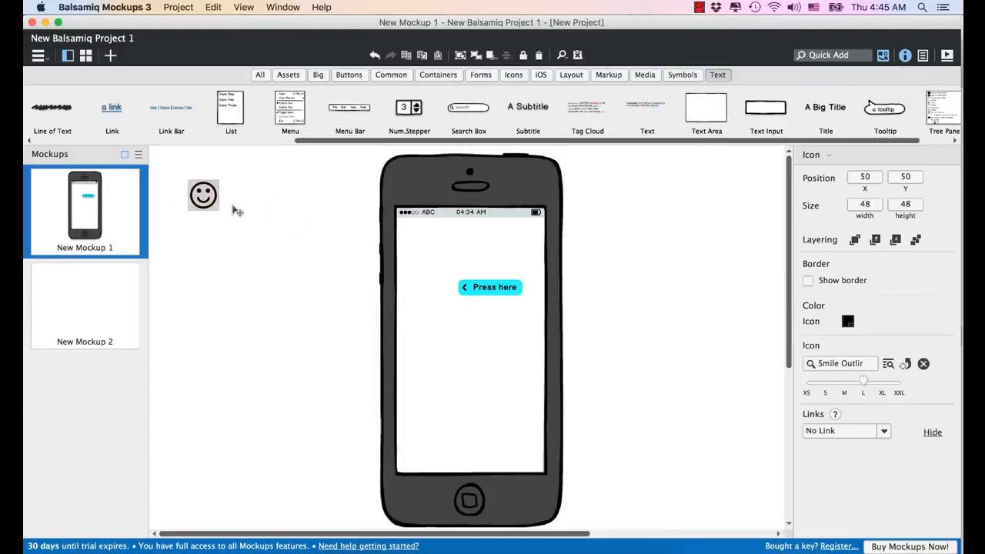
left_click_drag(199, 197, 459, 250)
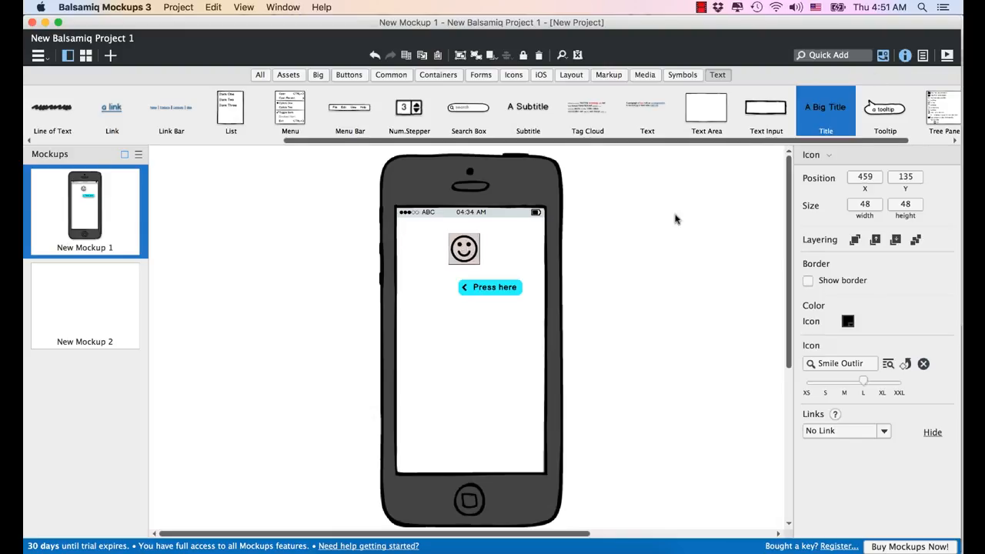
mouse_move(470, 250)
left_mouse_down()
mouse_move(499, 259)
mouse_move(498, 249)
mouse_move(473, 254)
left_mouse_up()
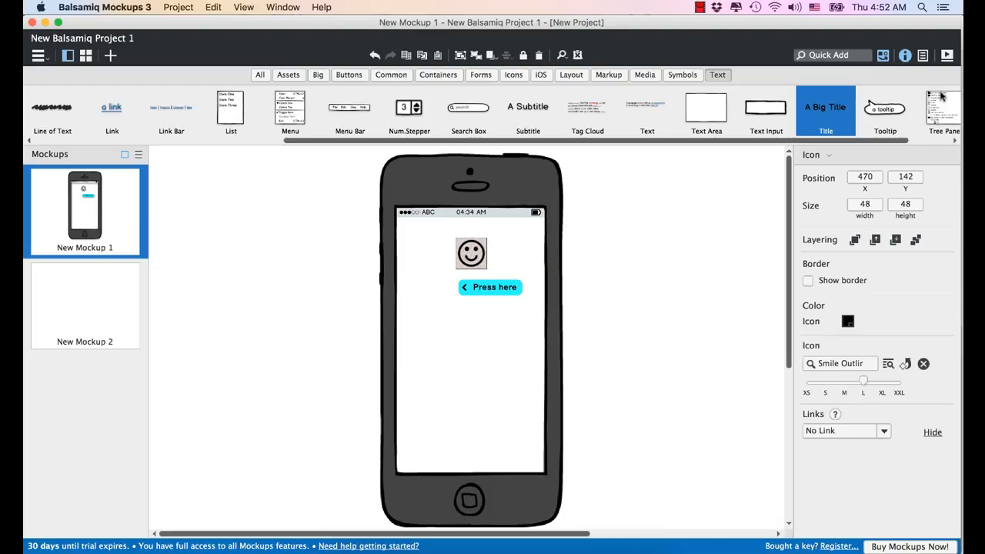
- Replace the smile icon with the Bars icon, found by searching the icon's own properties for "menu"
left_click(825, 54)
left_click(478, 263)
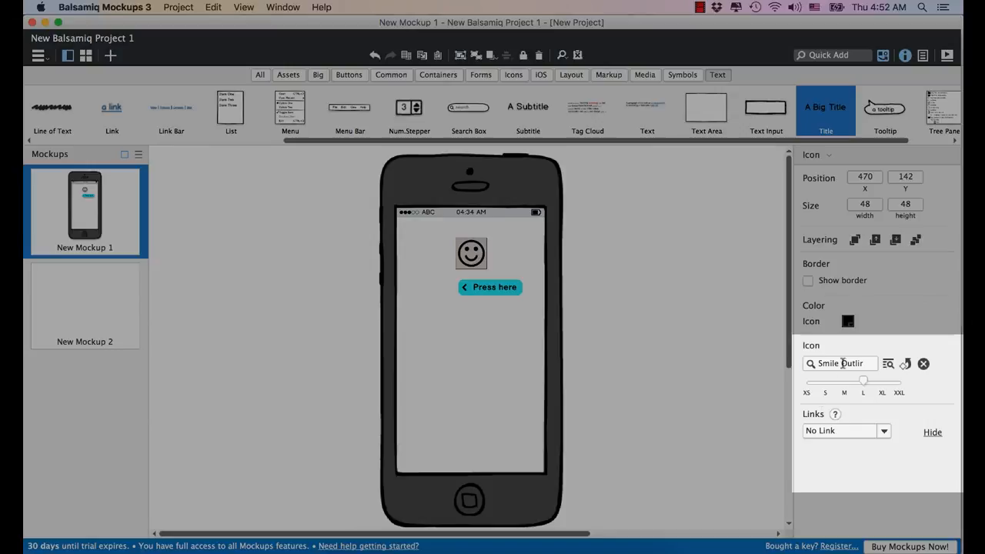
left_click(843, 363)
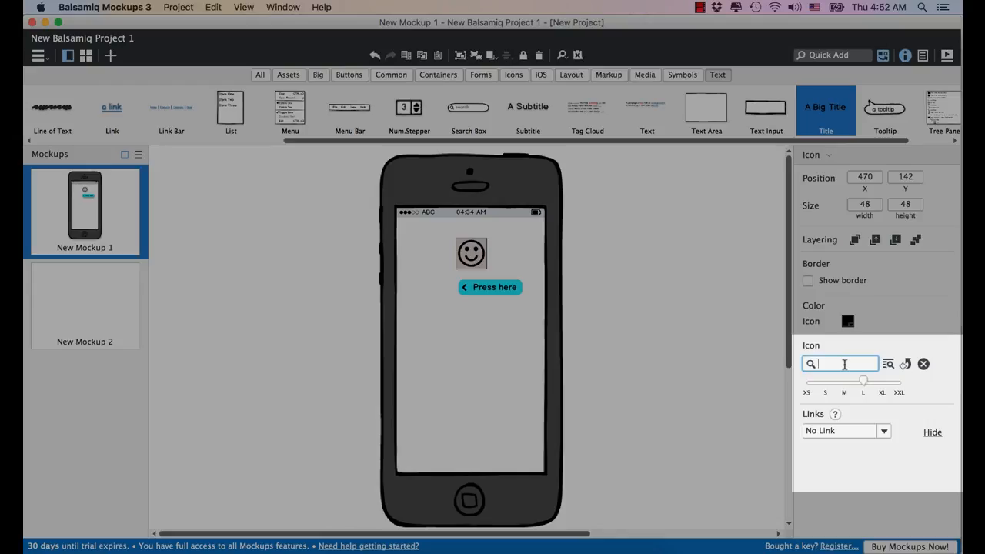
type("menu")
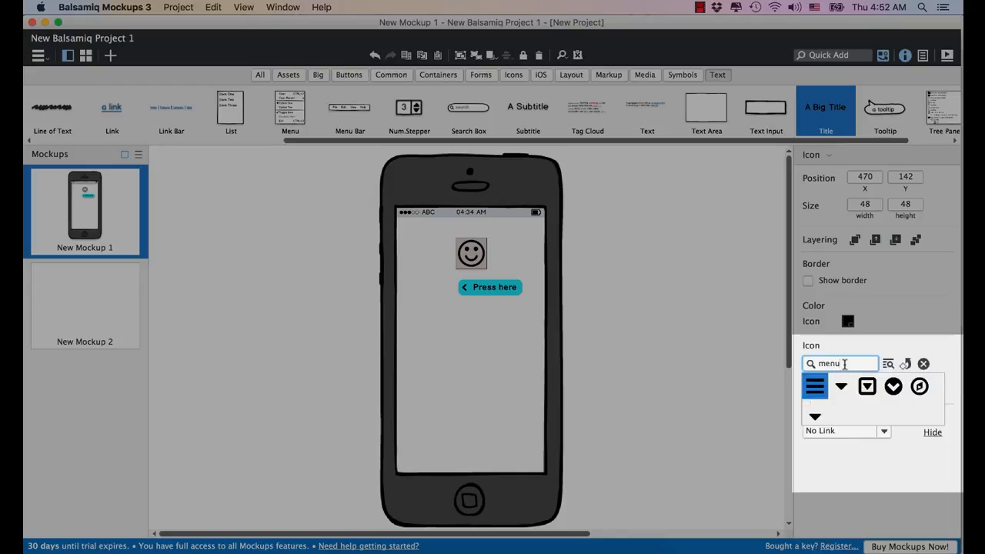
double_click(813, 387)
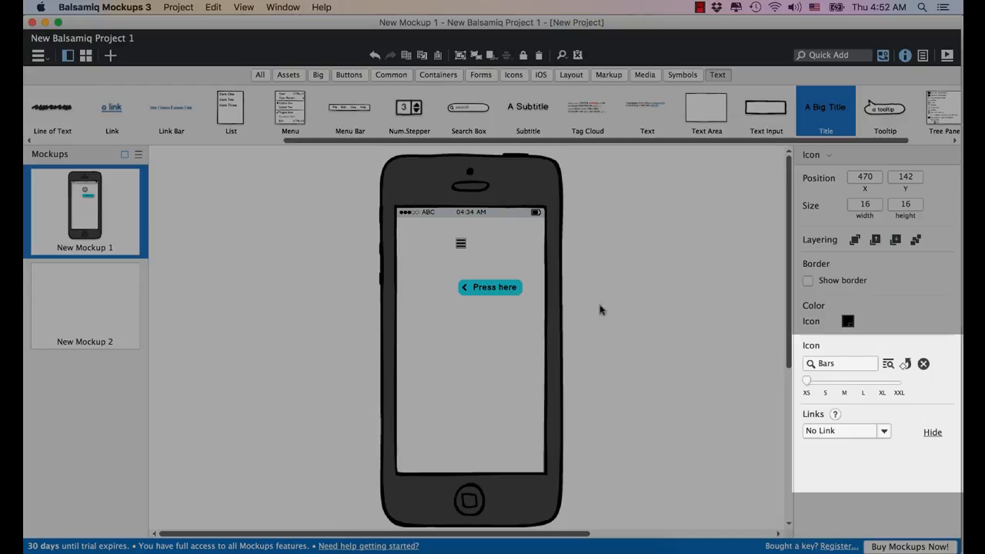
- Enlarge the Bars icon above the button to size M, 32x32, trying size S first
mouse_move(810, 382)
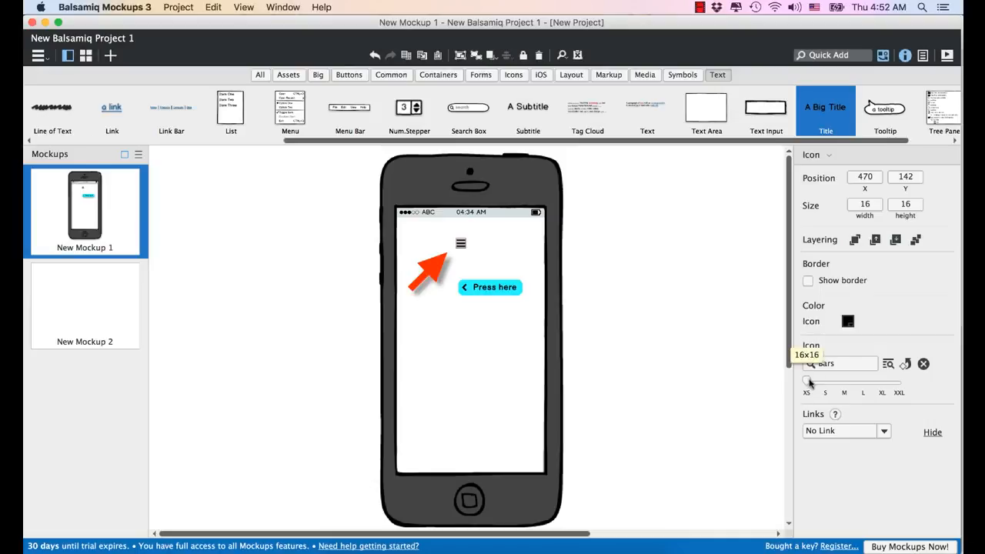
left_click(462, 248)
left_click(462, 245)
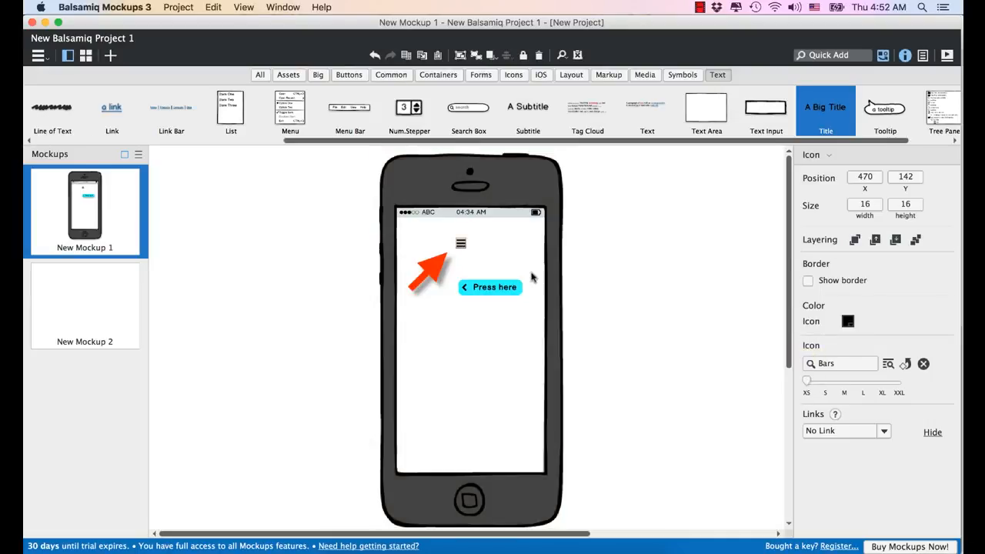
left_click_drag(807, 381, 822, 382)
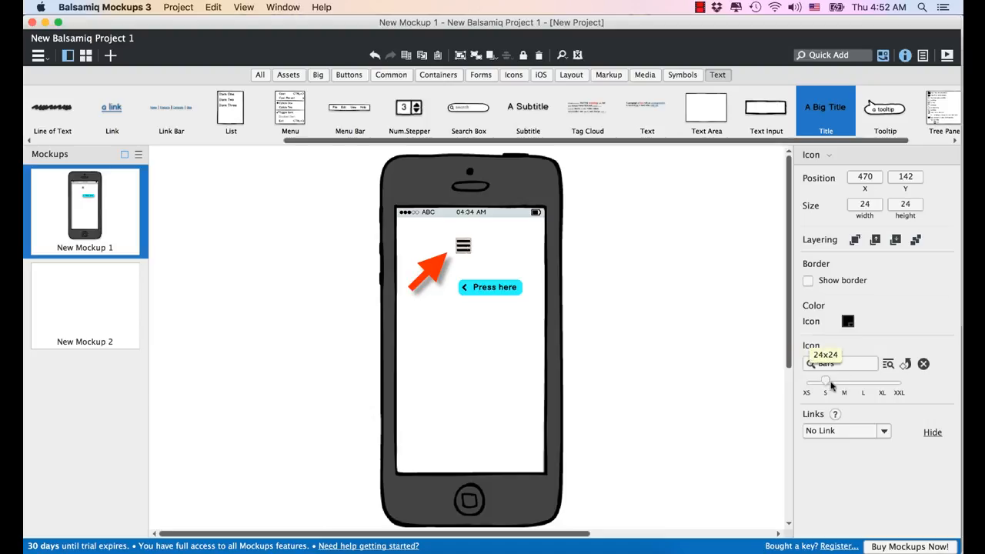
mouse_move(831, 382)
left_mouse_down()
mouse_move(901, 380)
mouse_move(844, 382)
left_mouse_up()
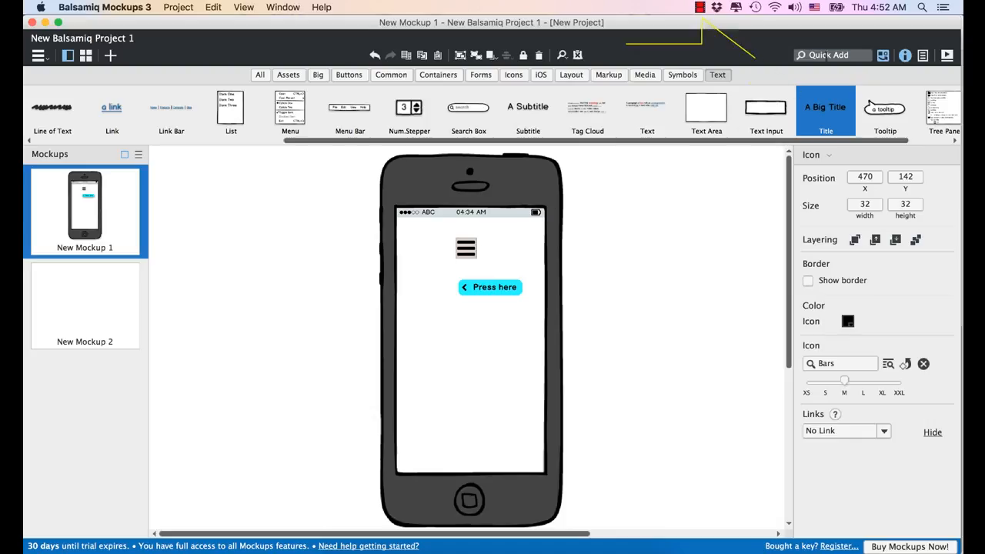
- Quick-add an Image placeholder by searching "image" and place it below the "Press here" button, about 131 wide and 79 high
left_click(827, 55)
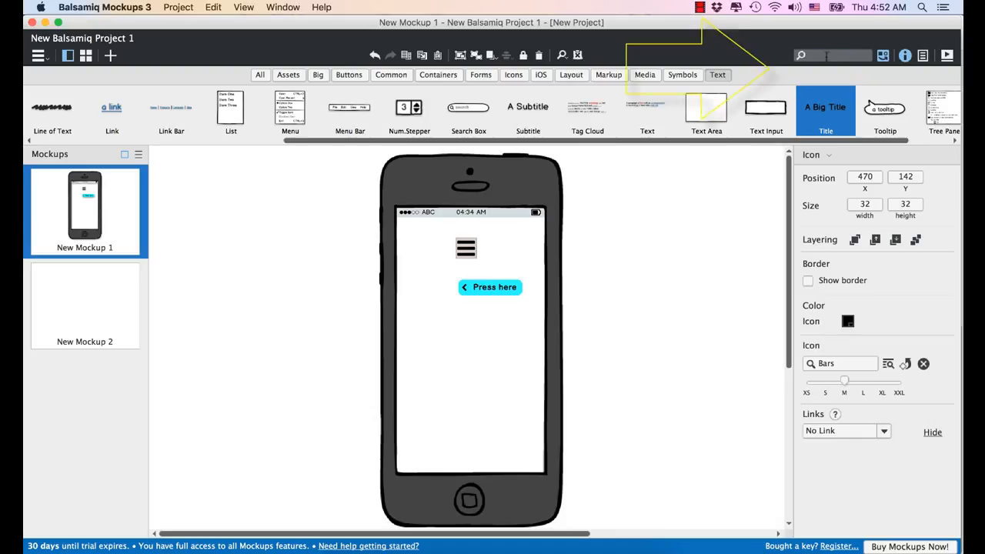
type("image")
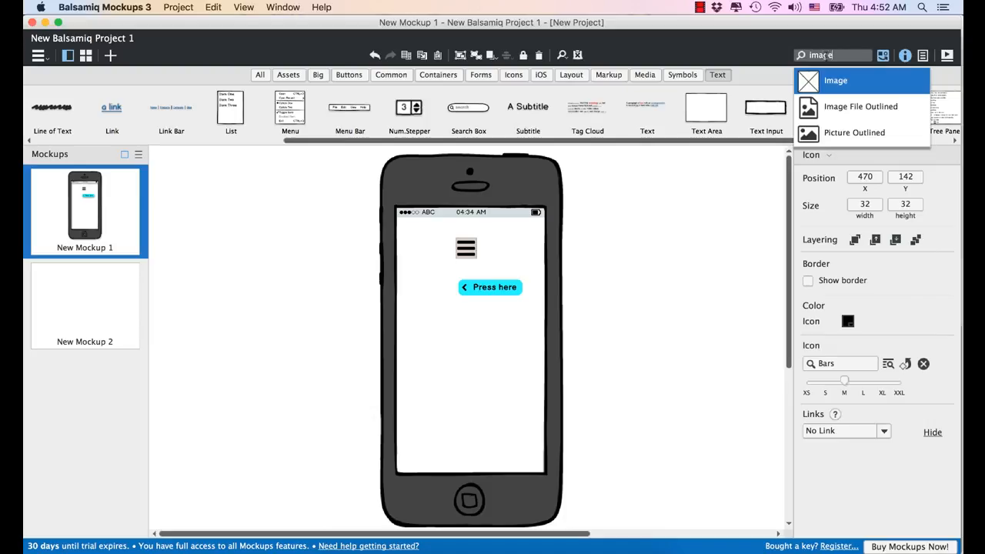
left_click(841, 82)
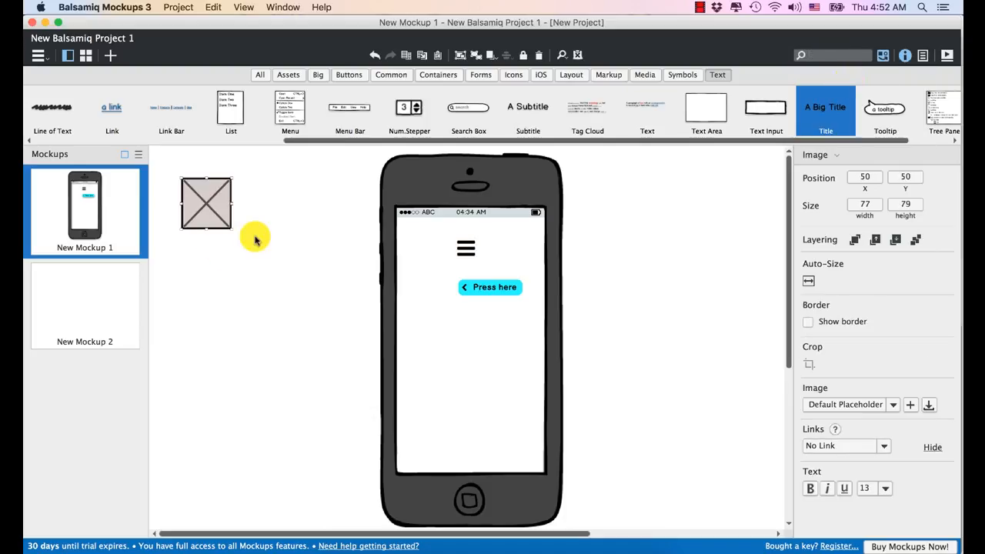
left_click(208, 204)
left_click_drag(208, 204, 488, 337)
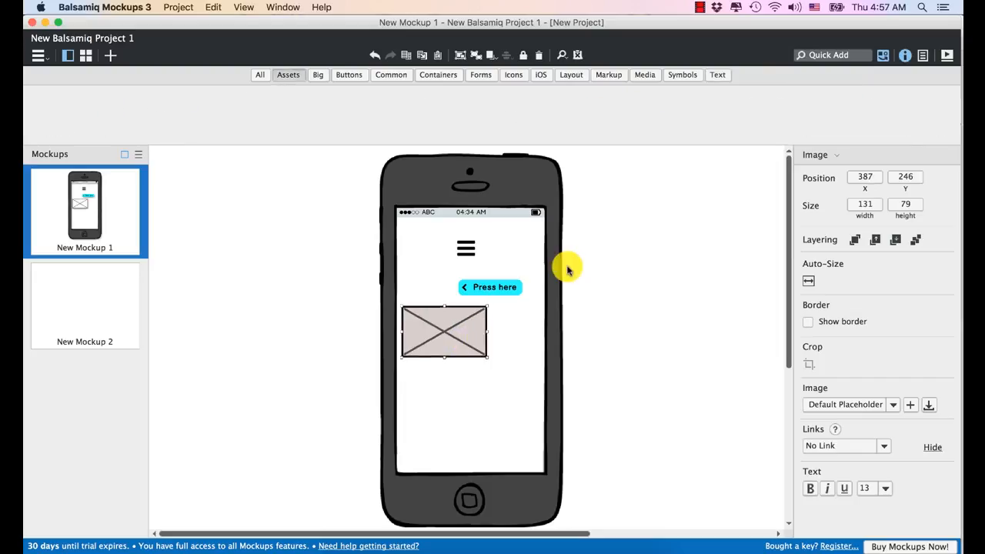
- Load Icon.png from the Balsamiq folder into the image placeholder on the iPhone screen
double_click(449, 332)
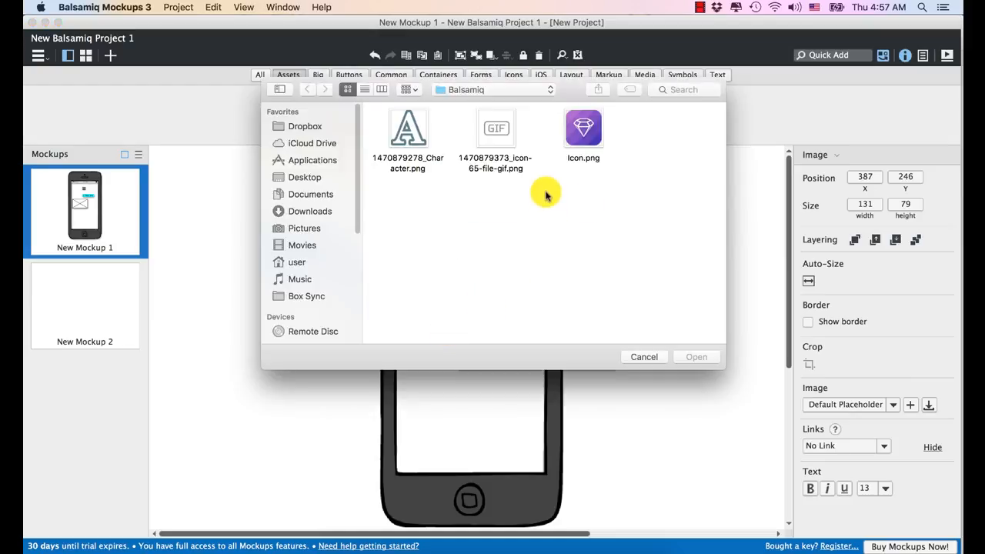
left_click_drag(567, 92, 534, 101)
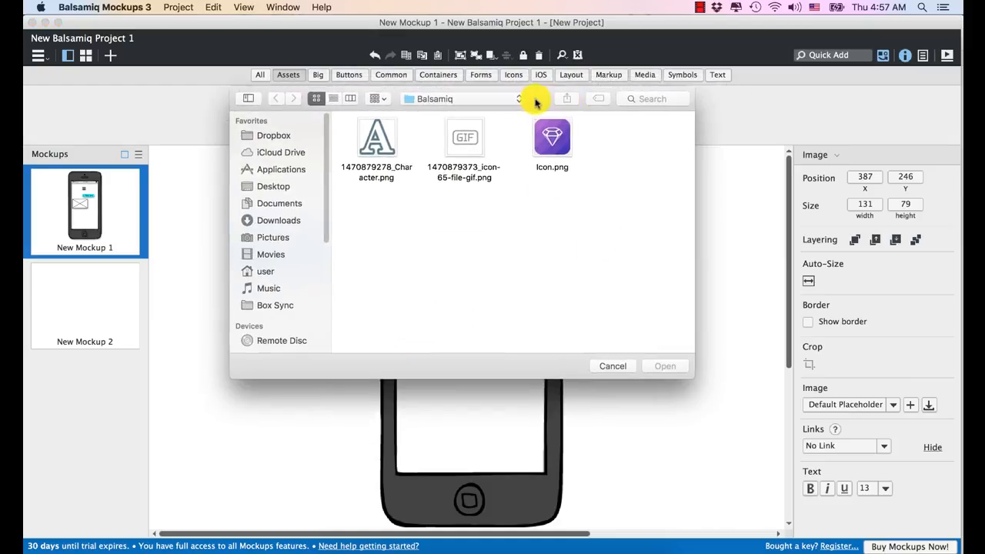
left_click(548, 145)
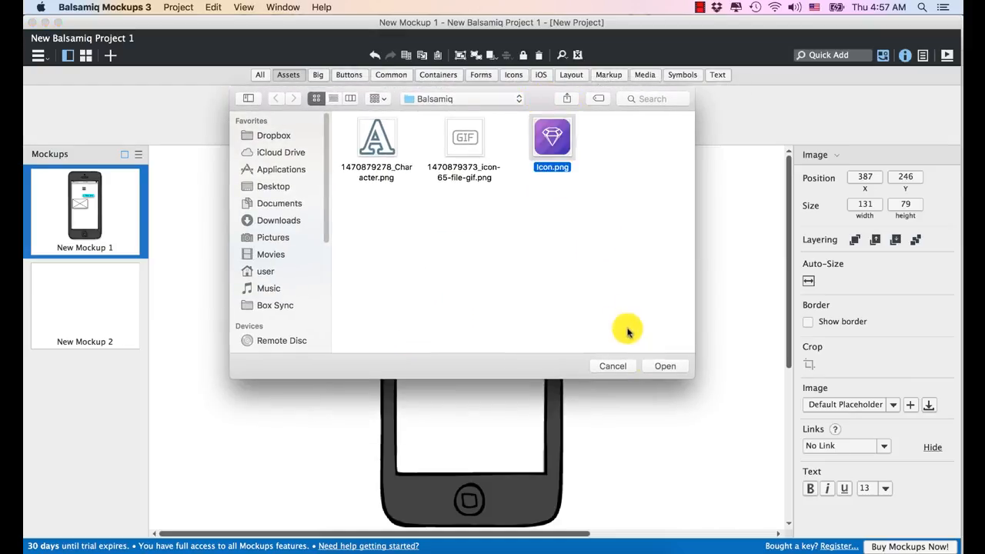
left_click(663, 367)
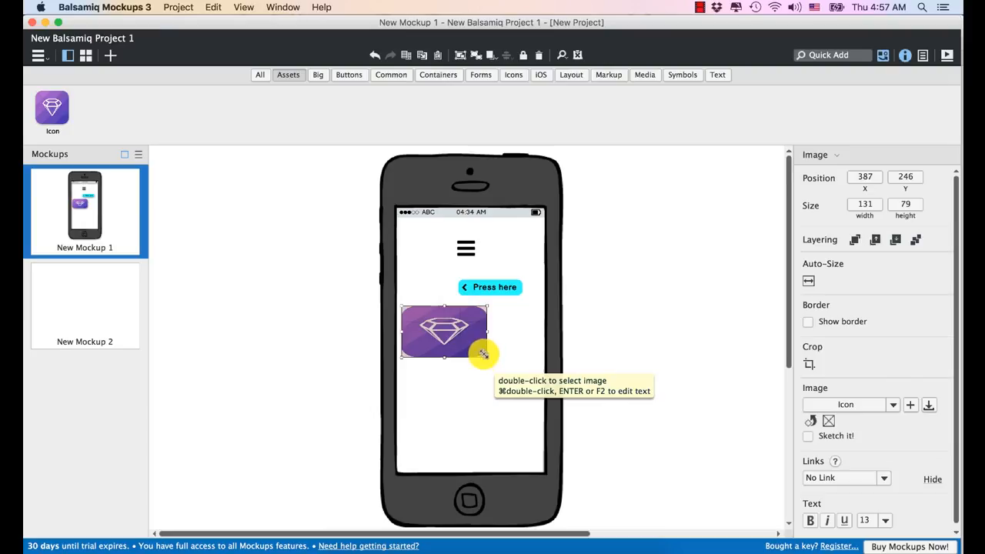
- Enlarge the diamond image to about 151 by 111, shift it slightly to X 390, and try the Sketch it! effect on it
left_click_drag(486, 358, 501, 378)
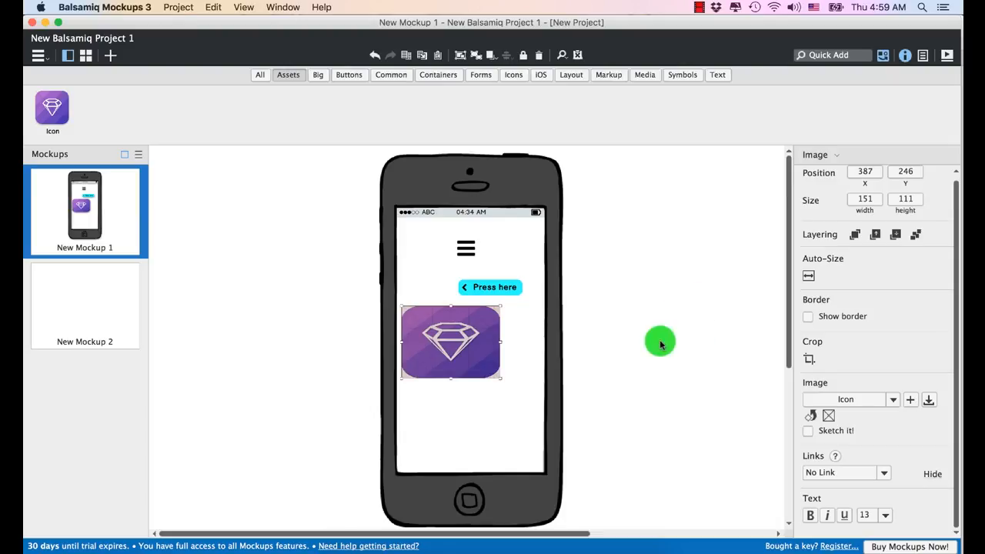
left_click(808, 431)
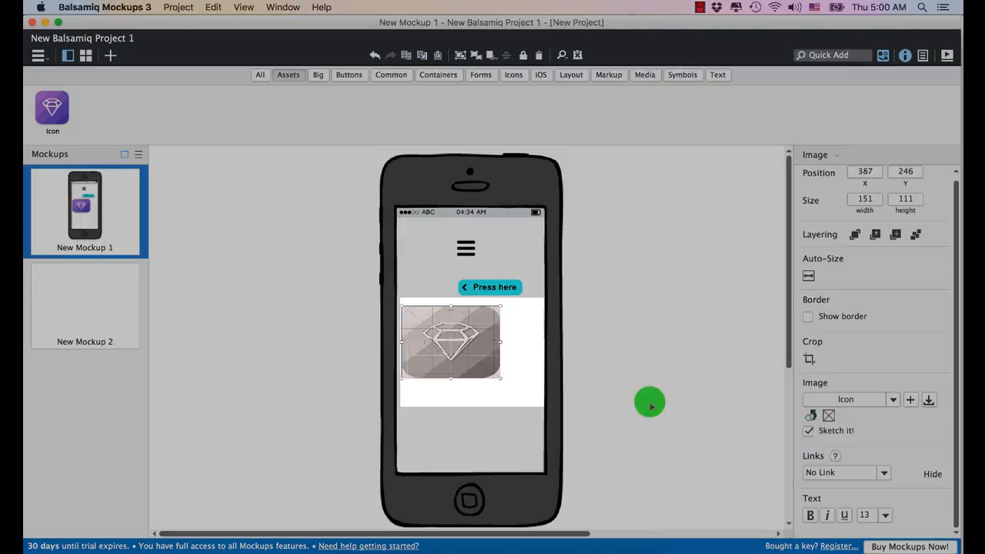
mouse_move(451, 344)
left_mouse_down()
mouse_move(492, 346)
mouse_move(442, 339)
mouse_move(453, 334)
left_mouse_up()
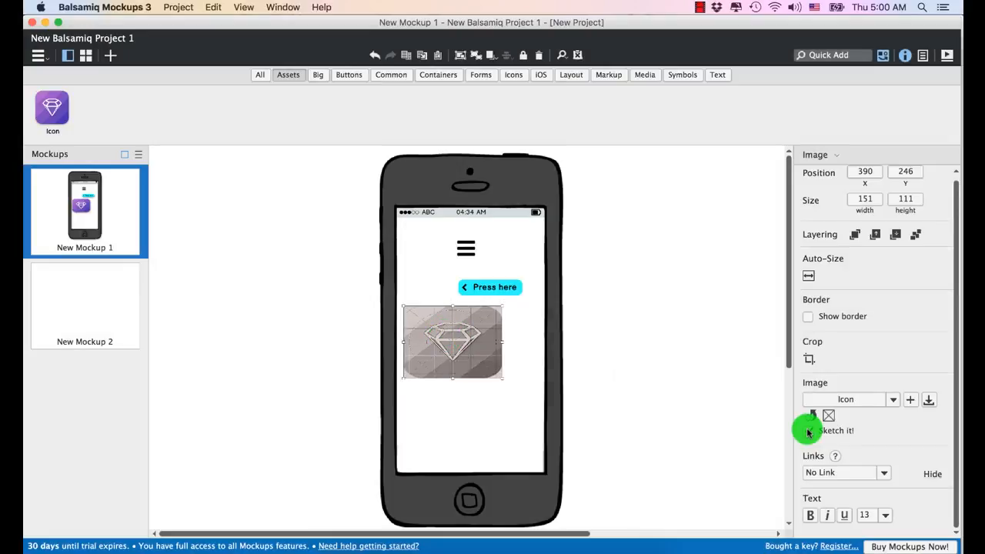
left_click(808, 431)
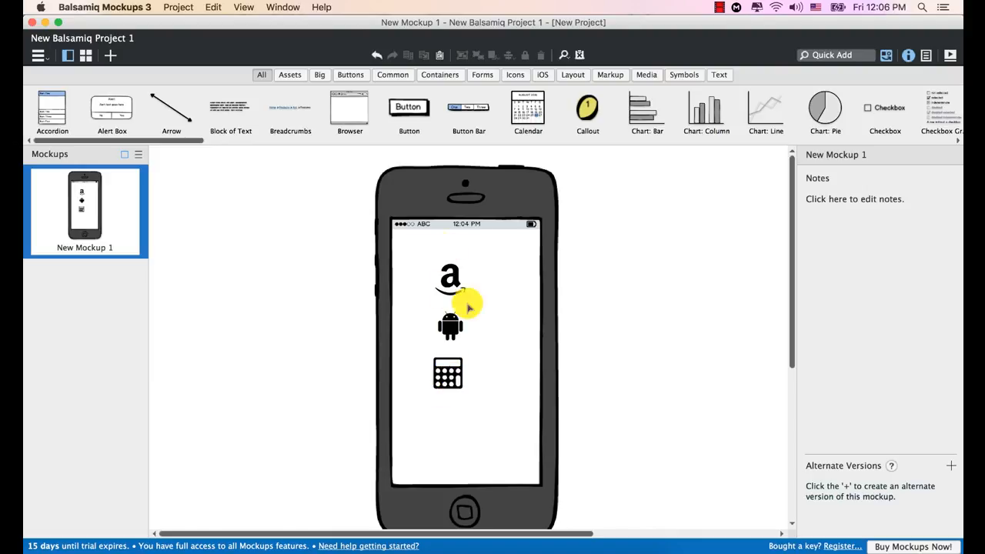
- Select the Amazon, Android and calculator icons together, toggling Android and Amazon out and back in, and duplicate them beside the originals at about X 510, Y 180
left_click(455, 284)
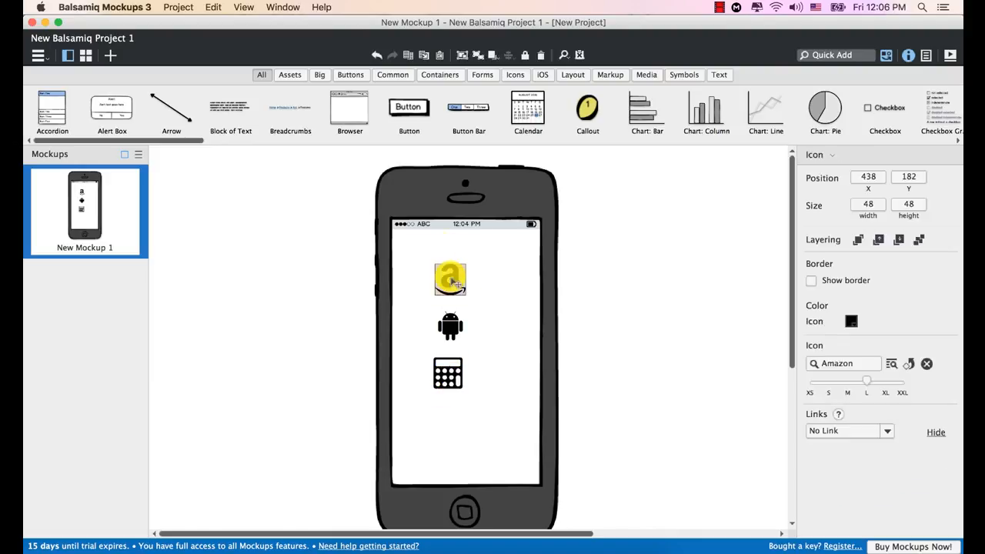
left_click(451, 329, "shift")
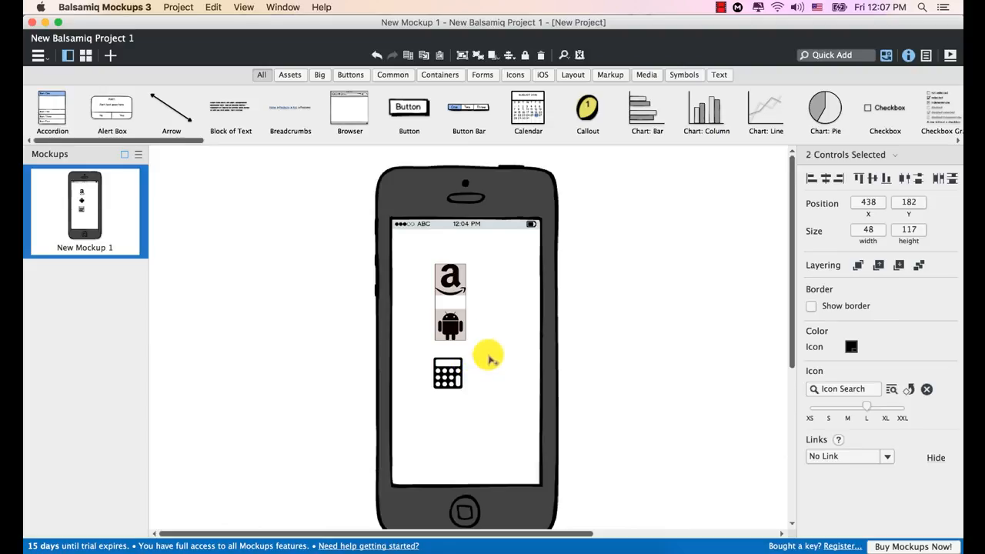
left_click(449, 373, "shift")
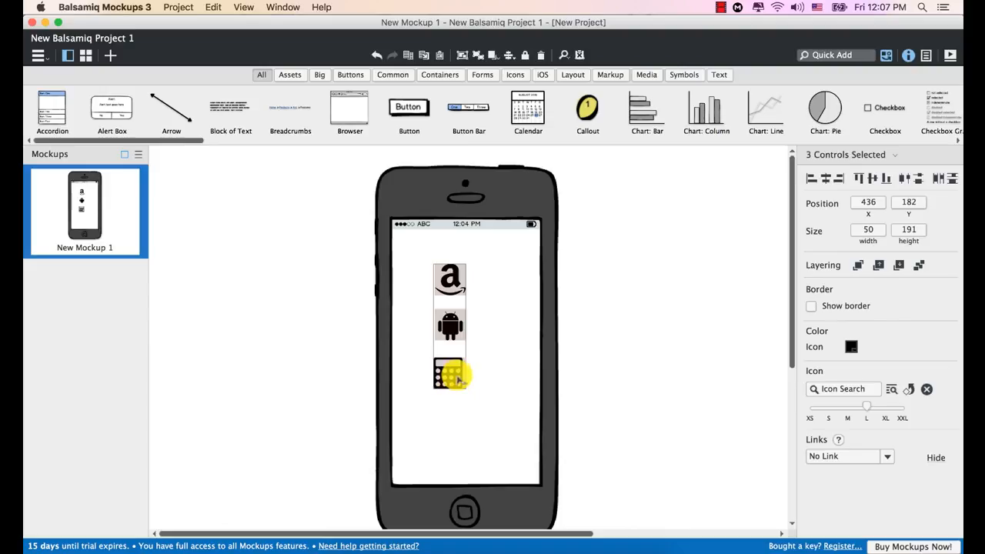
left_click(454, 326, "shift")
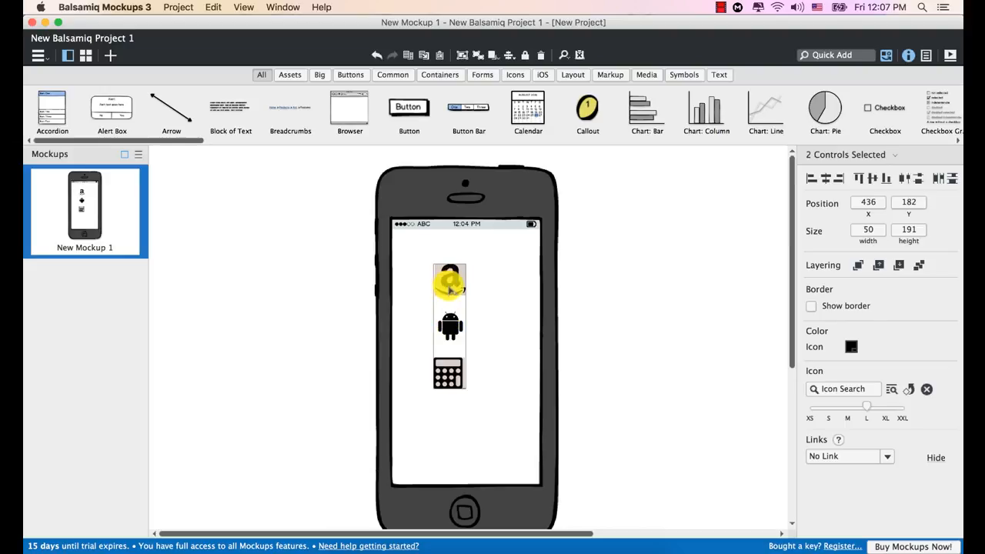
left_click(452, 330, "shift")
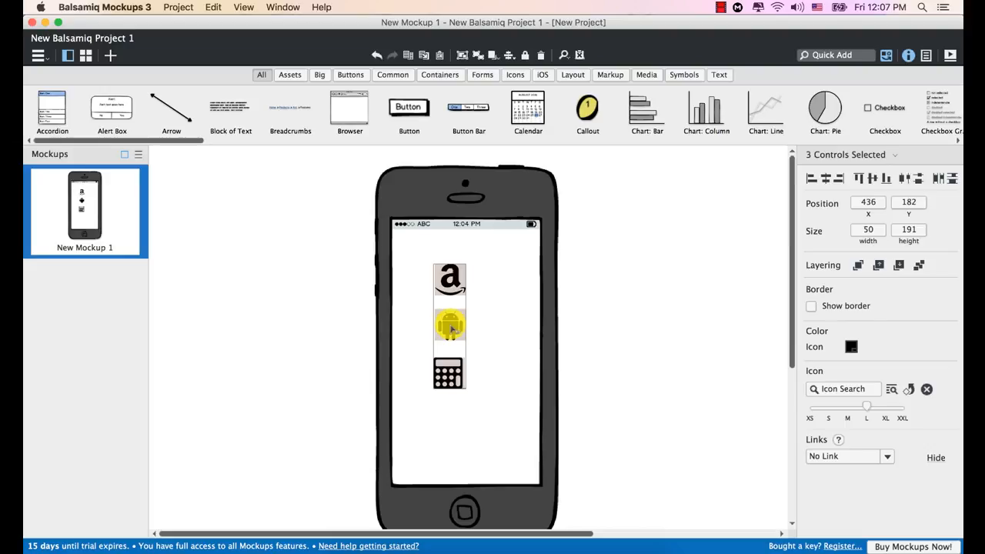
left_click(453, 282, "shift")
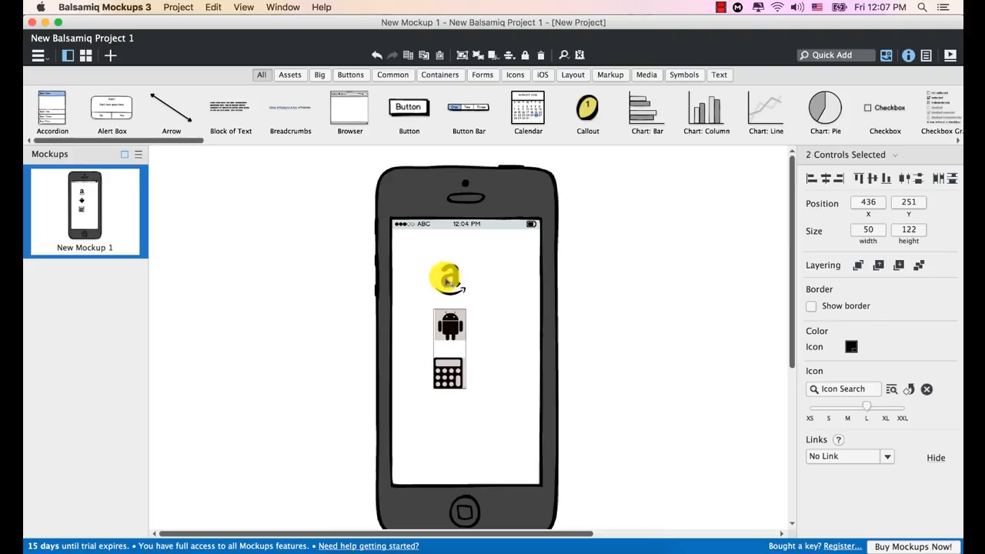
left_click(453, 277, "shift")
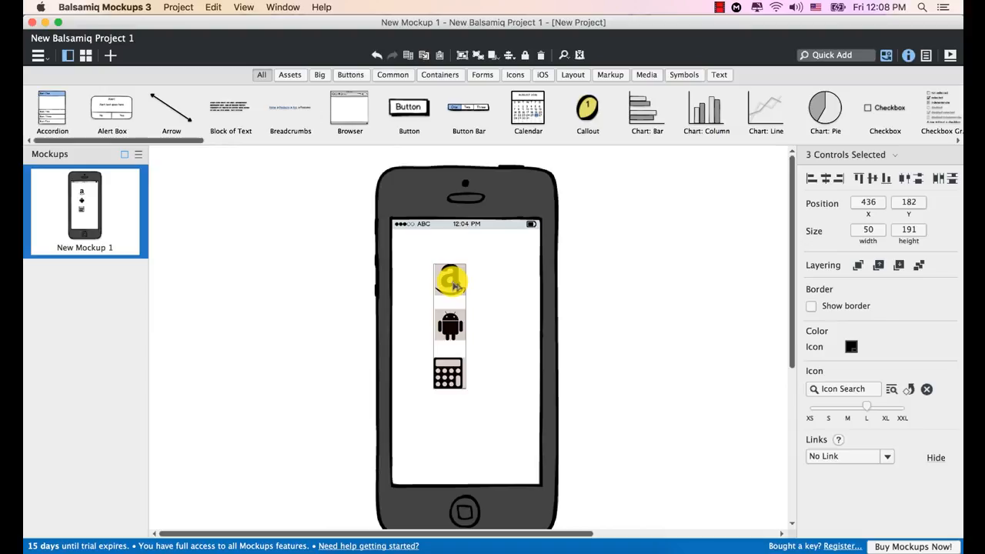
left_click_drag(451, 283, 506, 288)
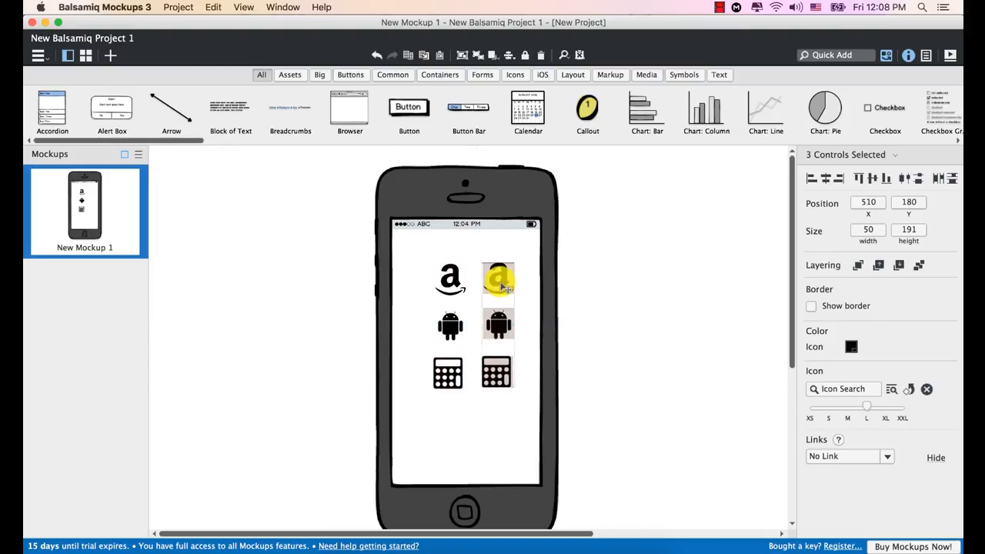